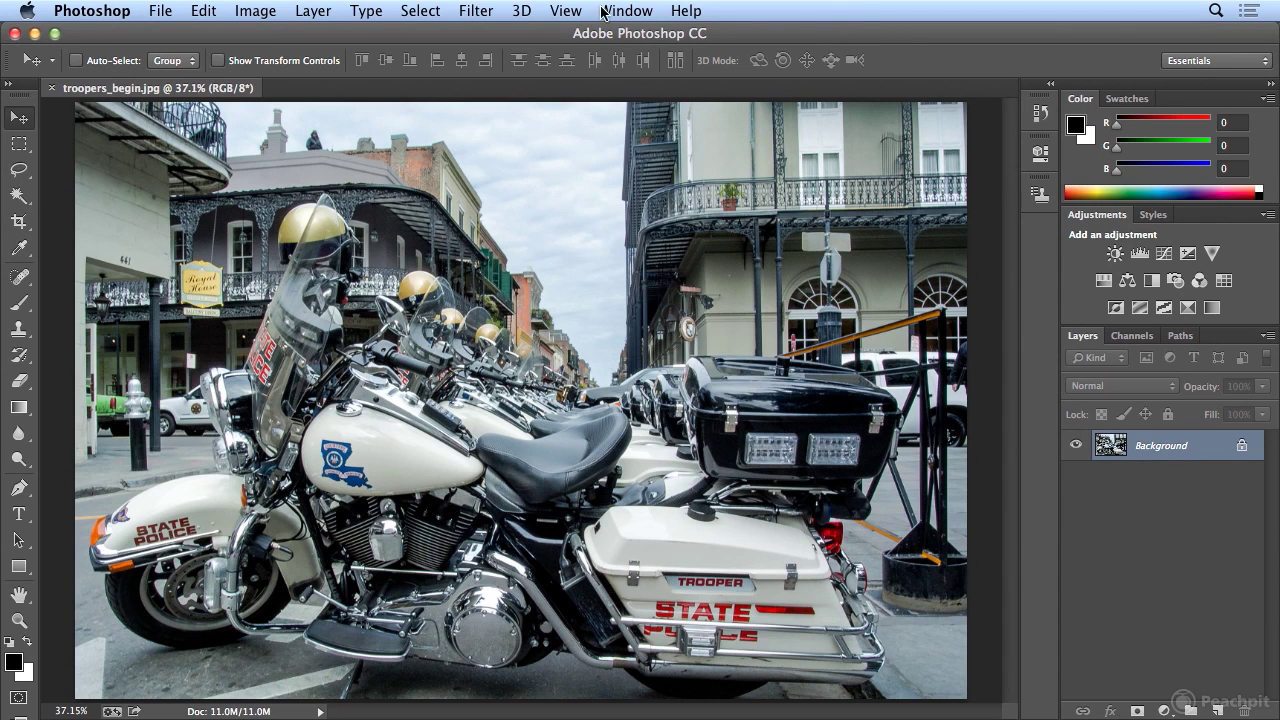
# Switch the application menus to the What's New menu set through Edit > Menus.
pyautogui.click(210, 11)
pyautogui.moveTo(310, 699)
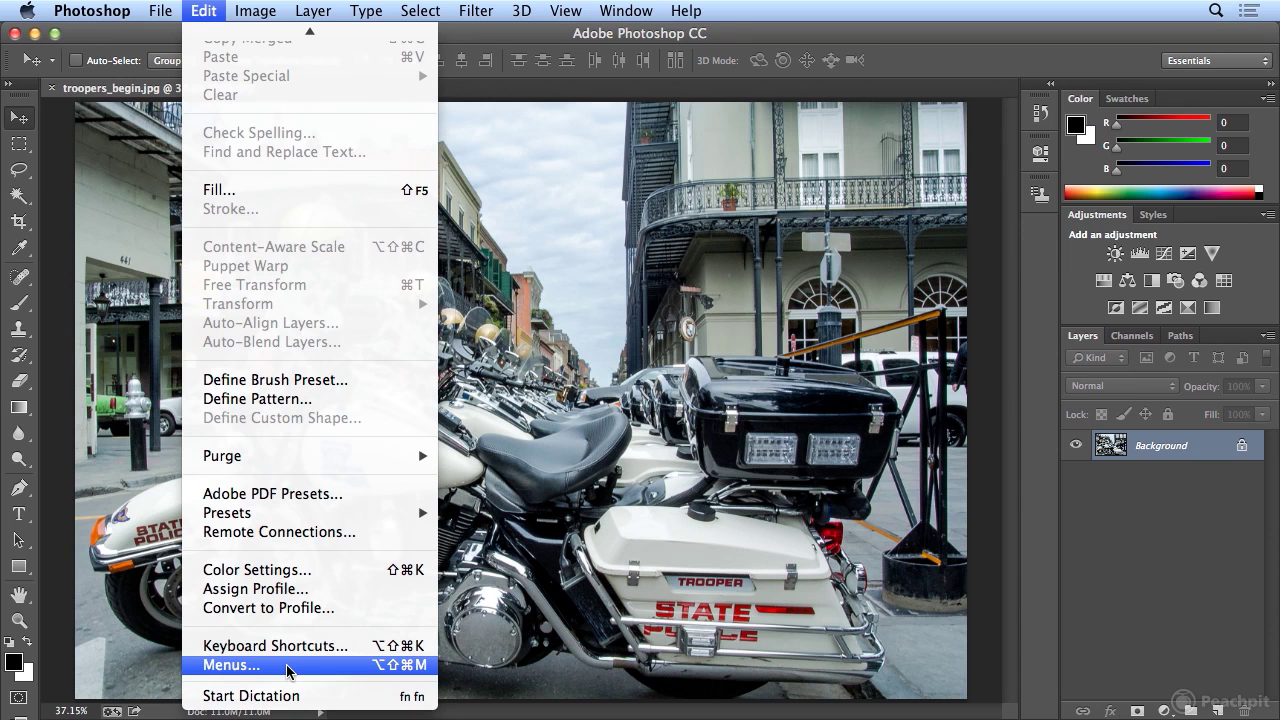
pyautogui.click(289, 666)
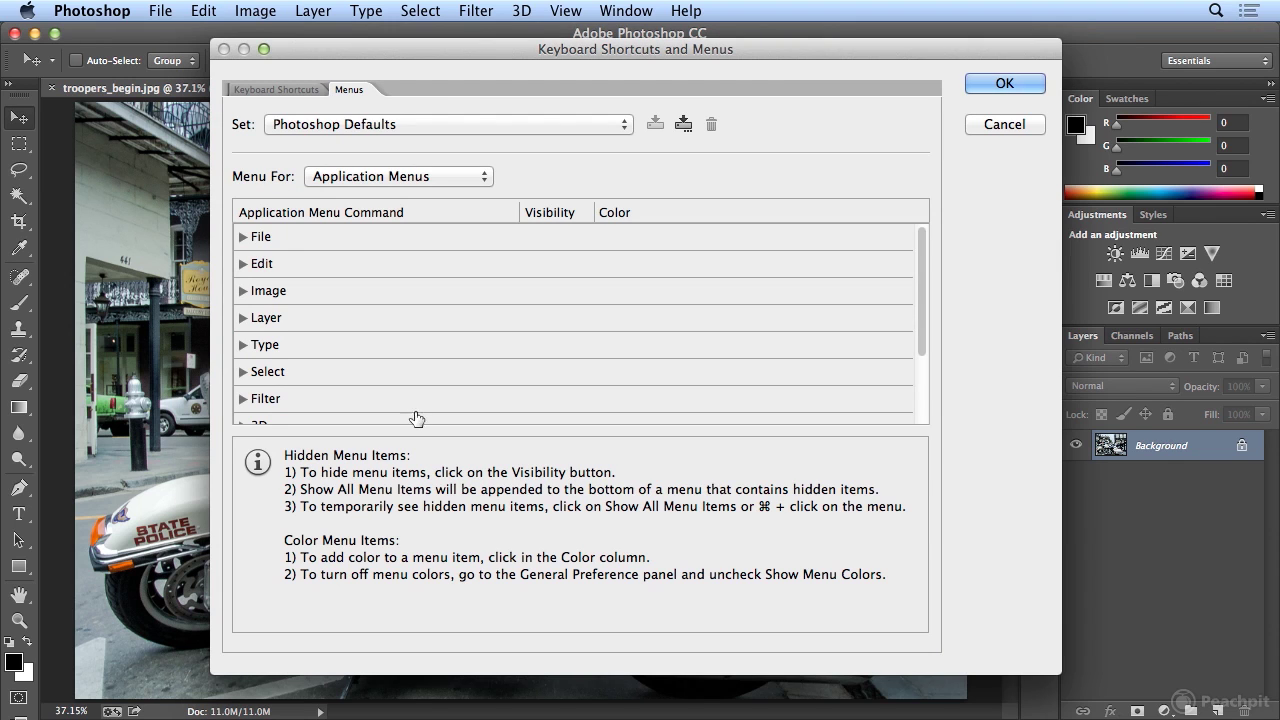
pyautogui.click(403, 121)
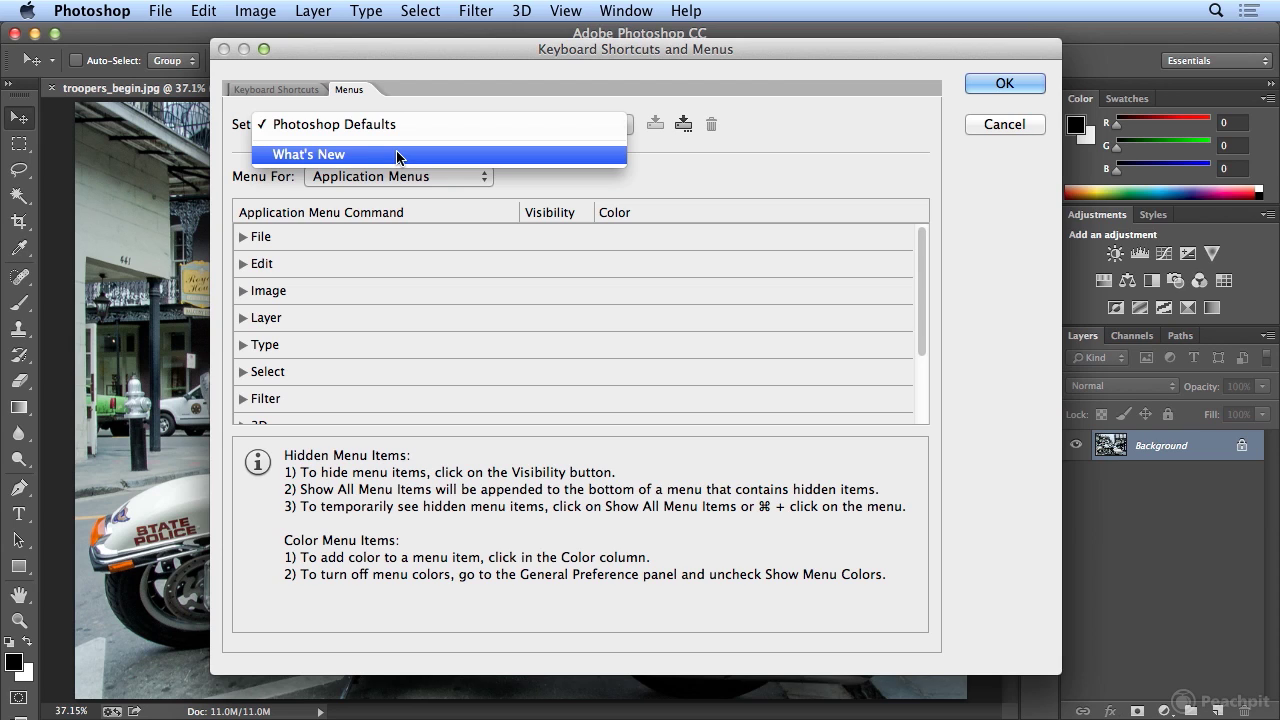
pyautogui.click(398, 155)
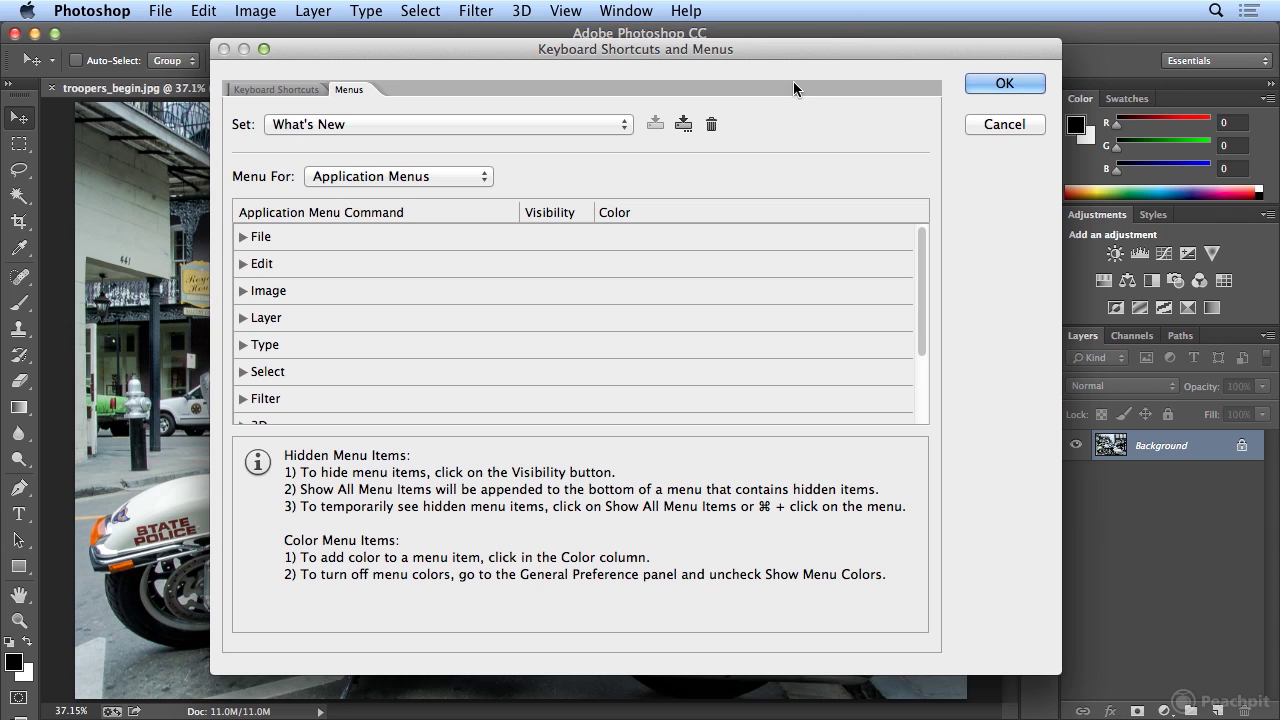
pyautogui.click(972, 83)
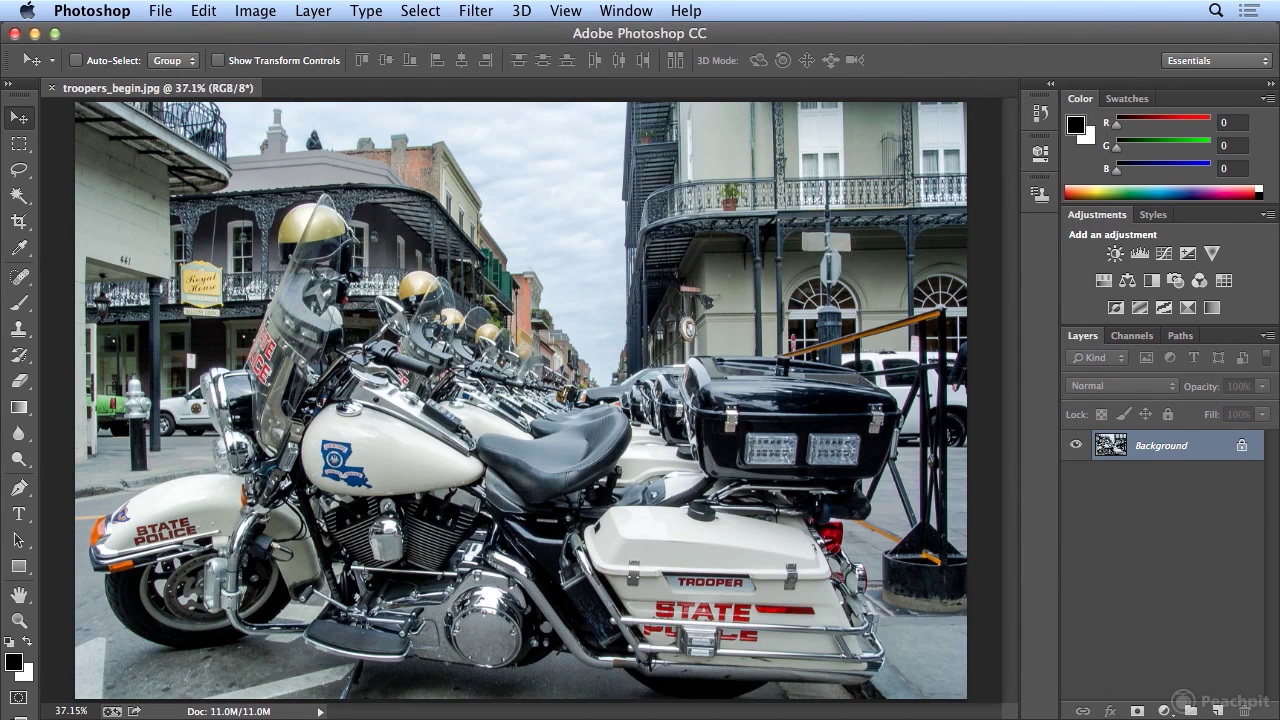
pyautogui.click(160, 11)
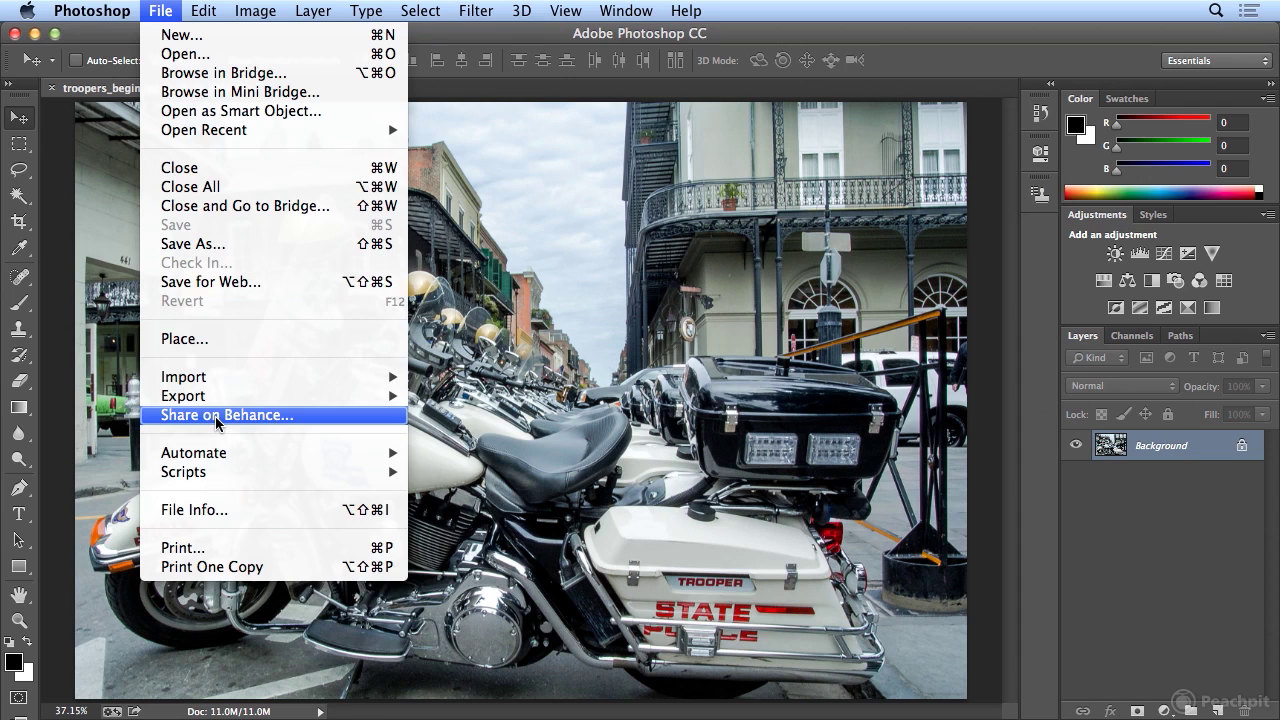
pyautogui.moveTo(255, 11)
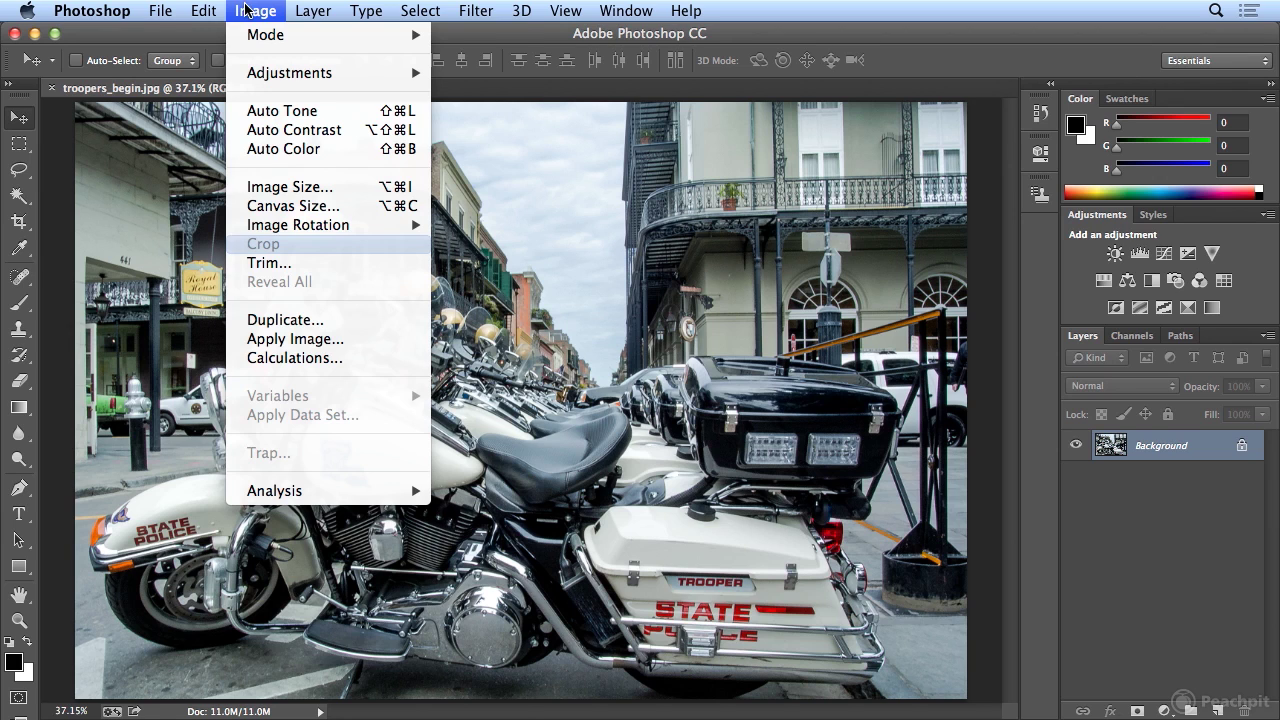
pyautogui.moveTo(299, 10)
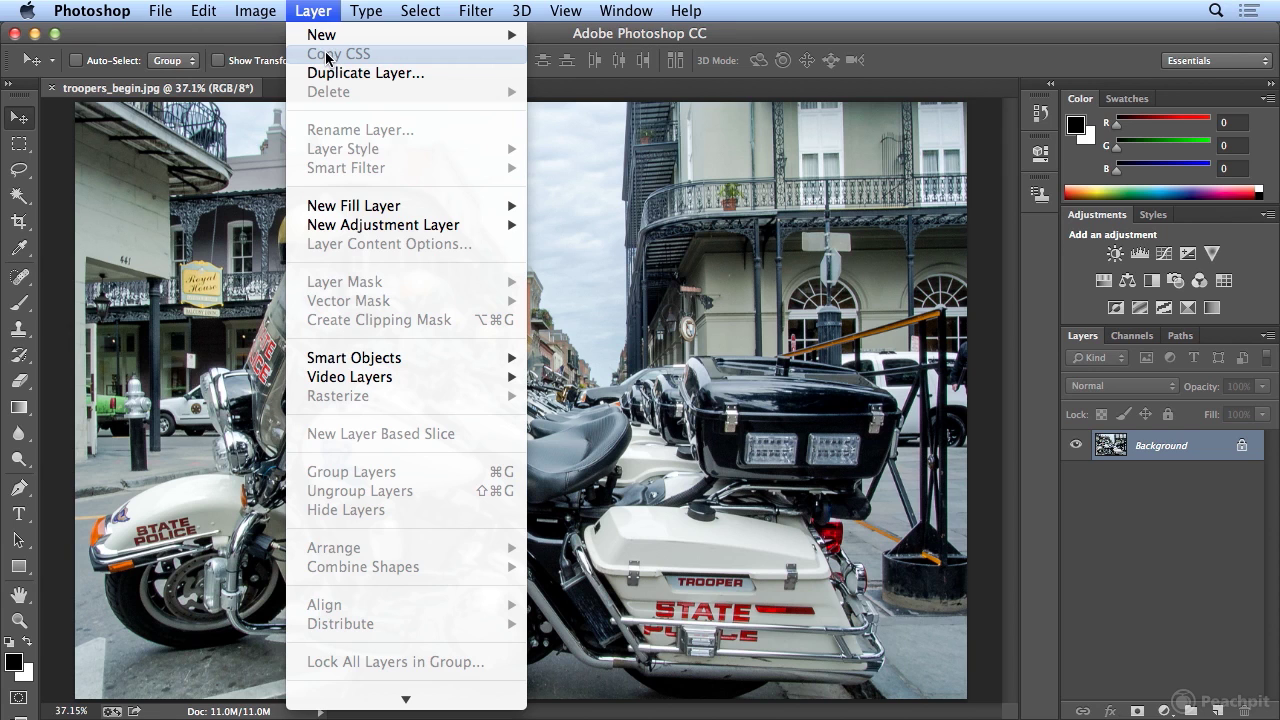
pyautogui.moveTo(364, 10)
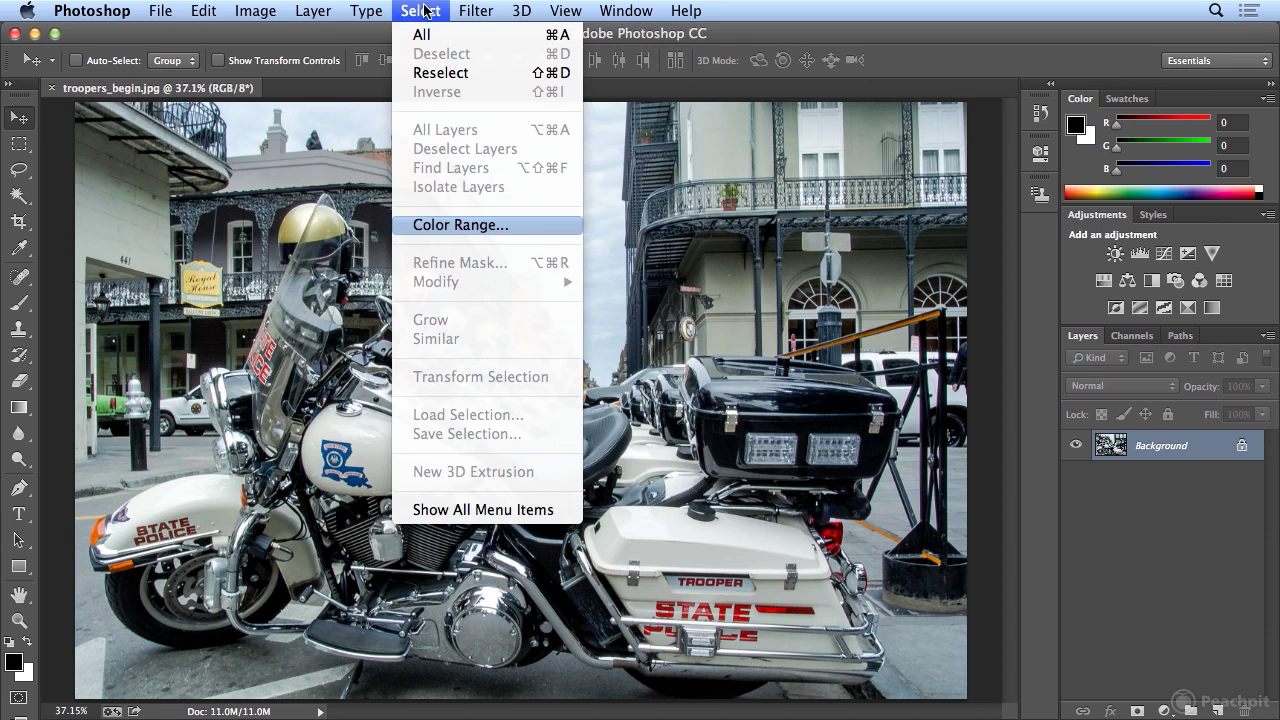
pyautogui.moveTo(521, 10)
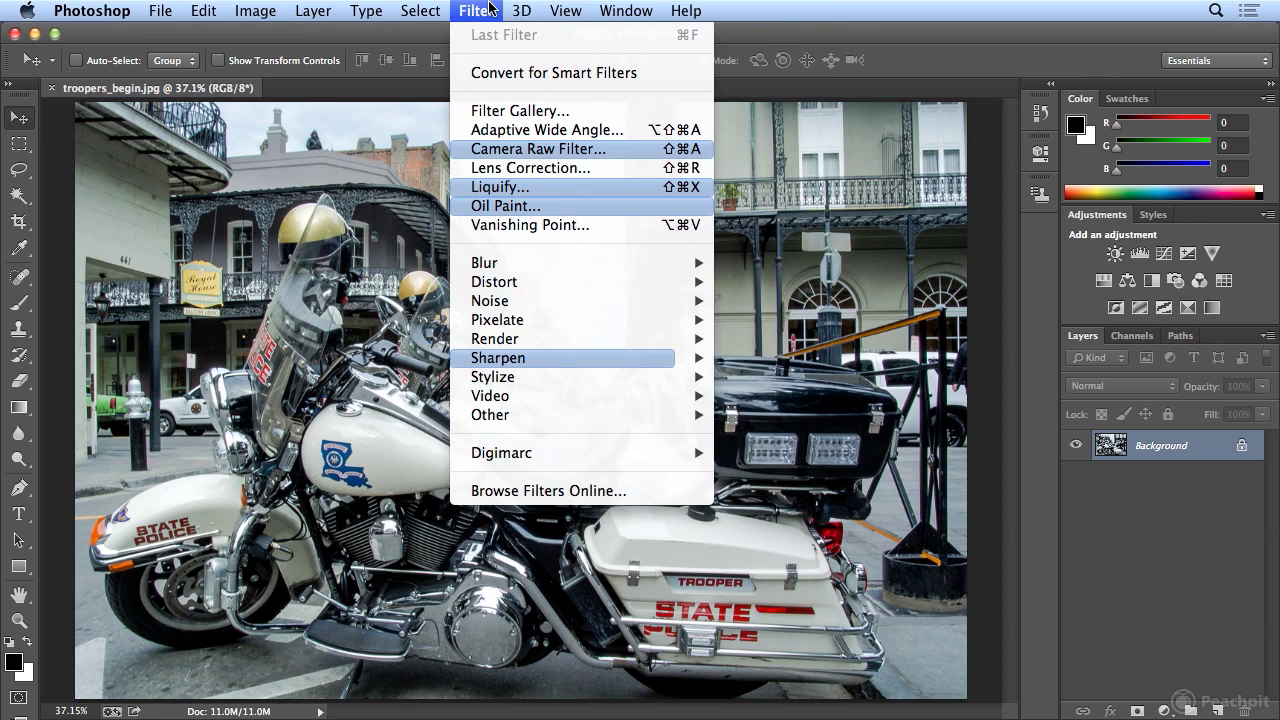
pyautogui.moveTo(565, 10)
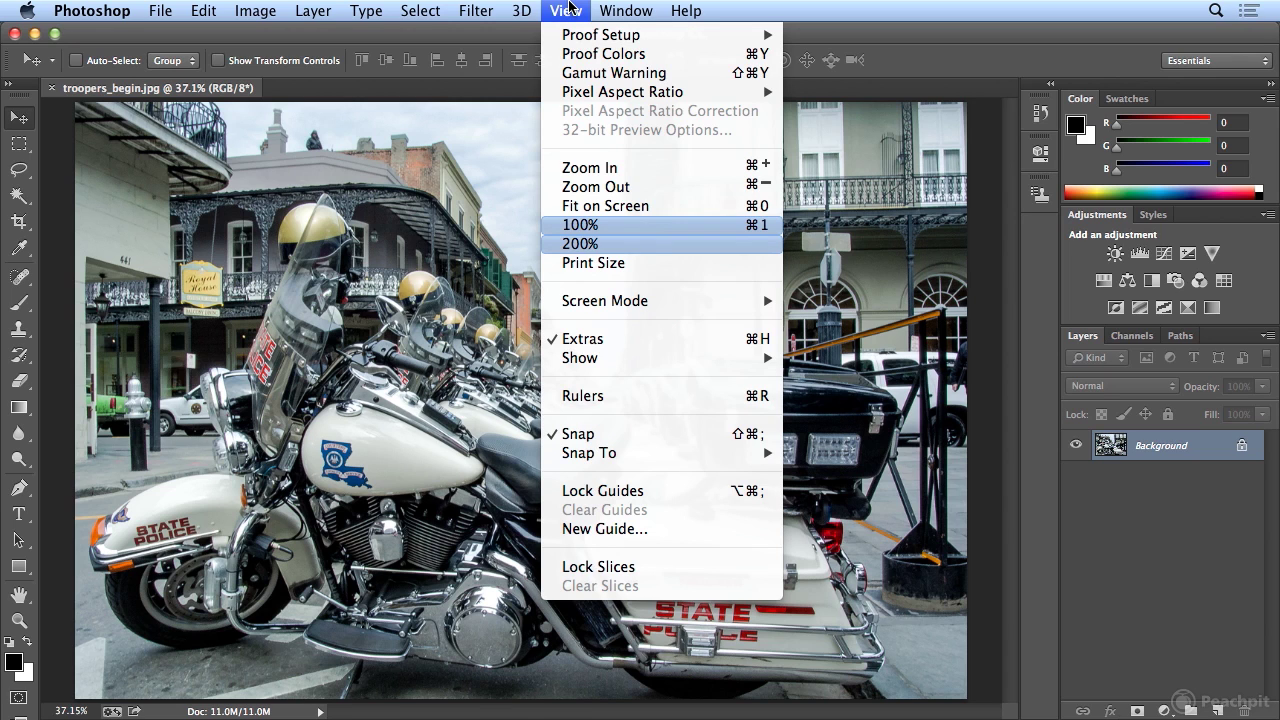
pyautogui.click(729, 10)
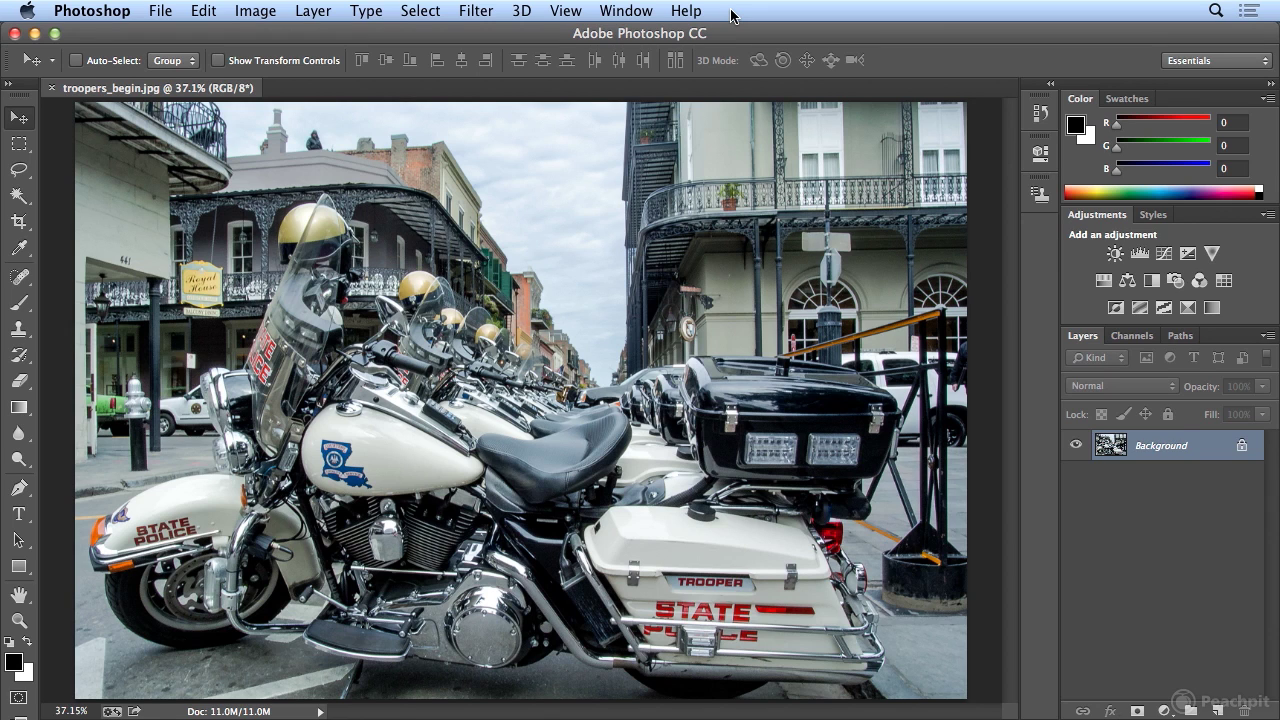
# Reselect the Photoshop Defaults menu set and start a new set based on it.
pyautogui.click(199, 12)
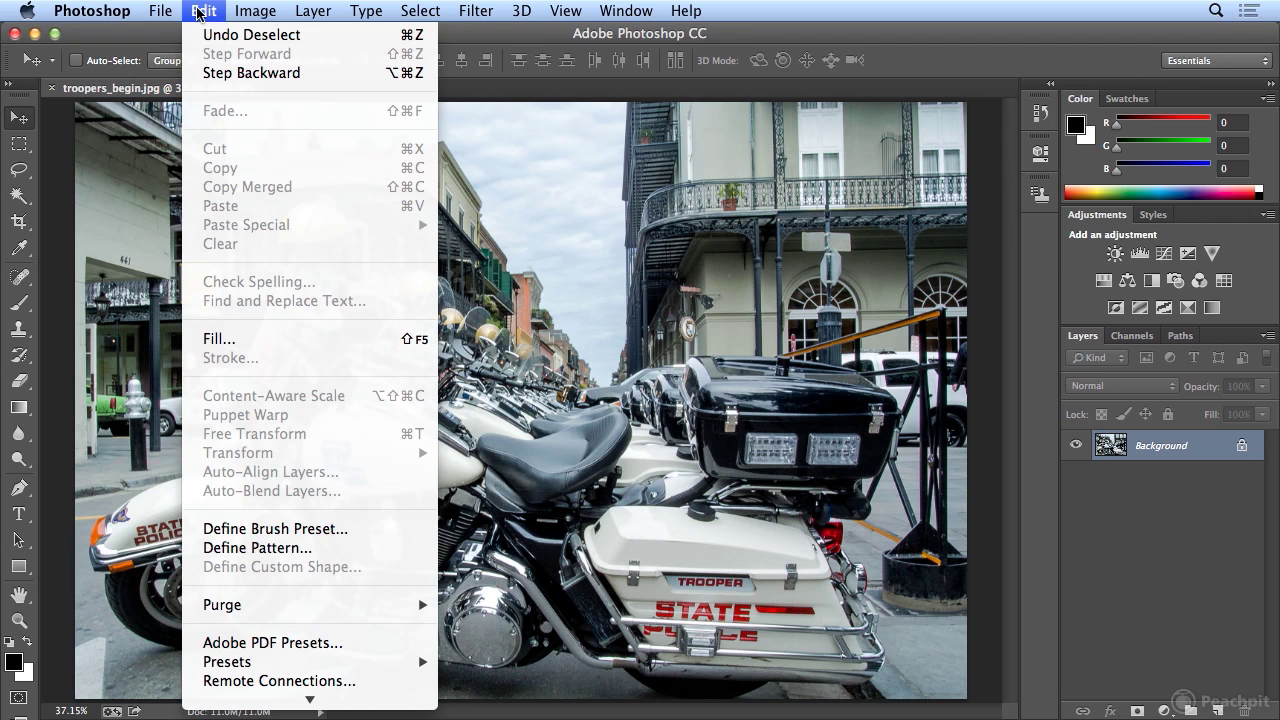
pyautogui.scroll(-5, 270, 545)
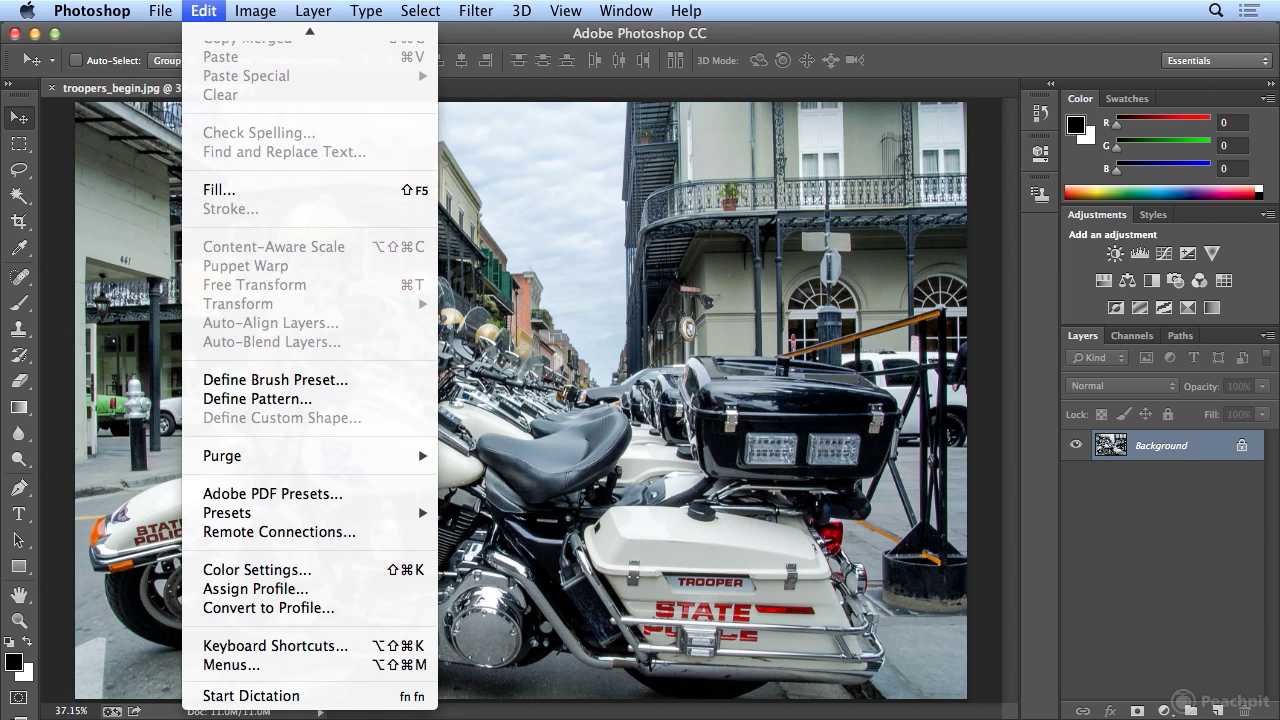
pyautogui.click(278, 665)
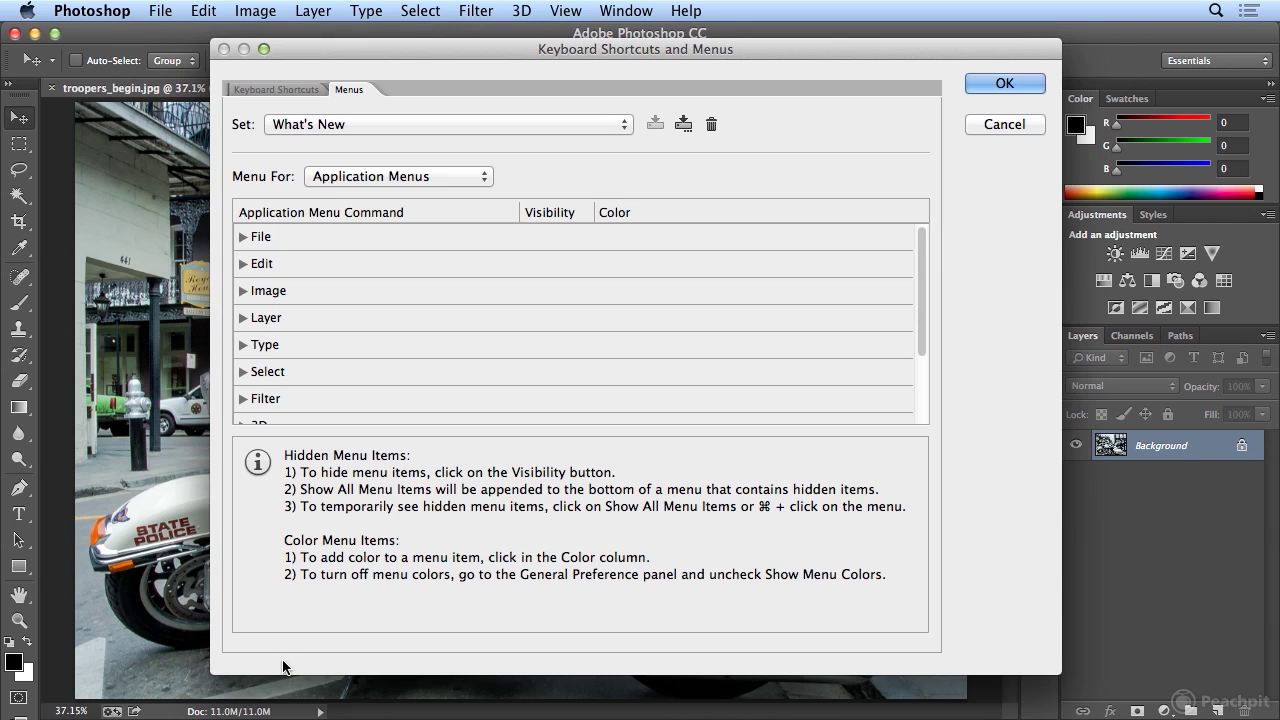
pyautogui.click(456, 124)
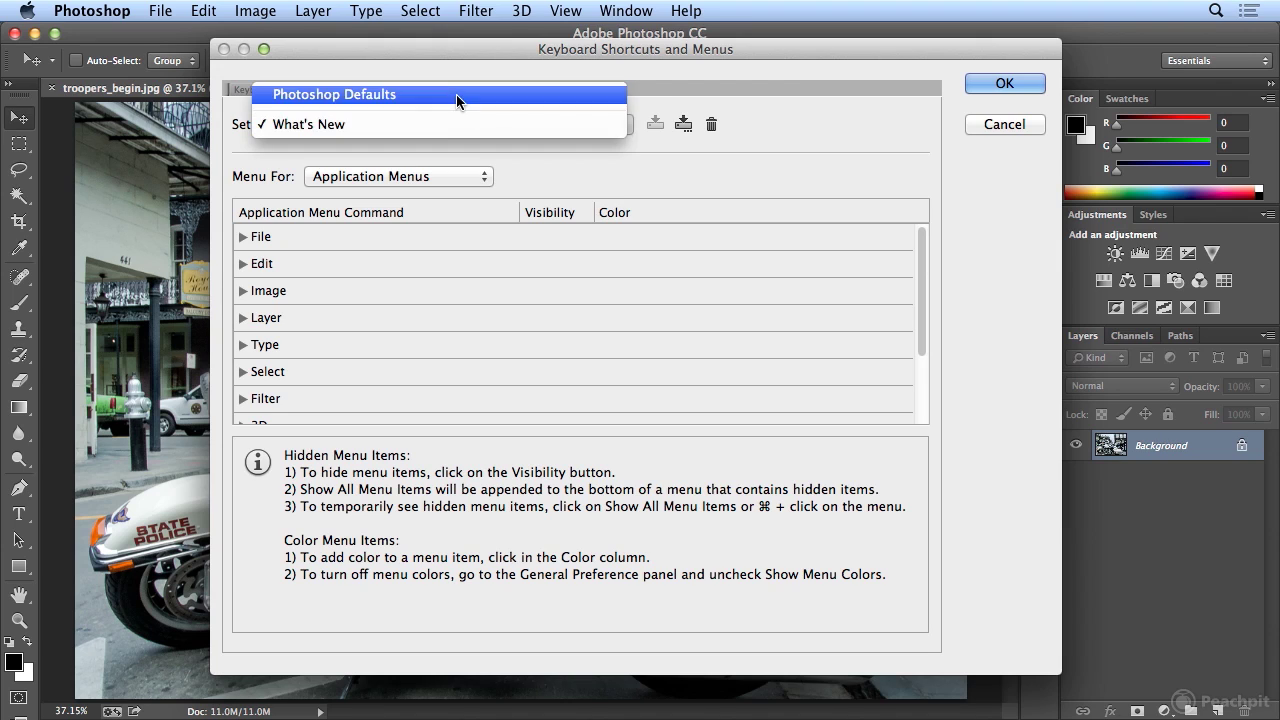
pyautogui.click(456, 95)
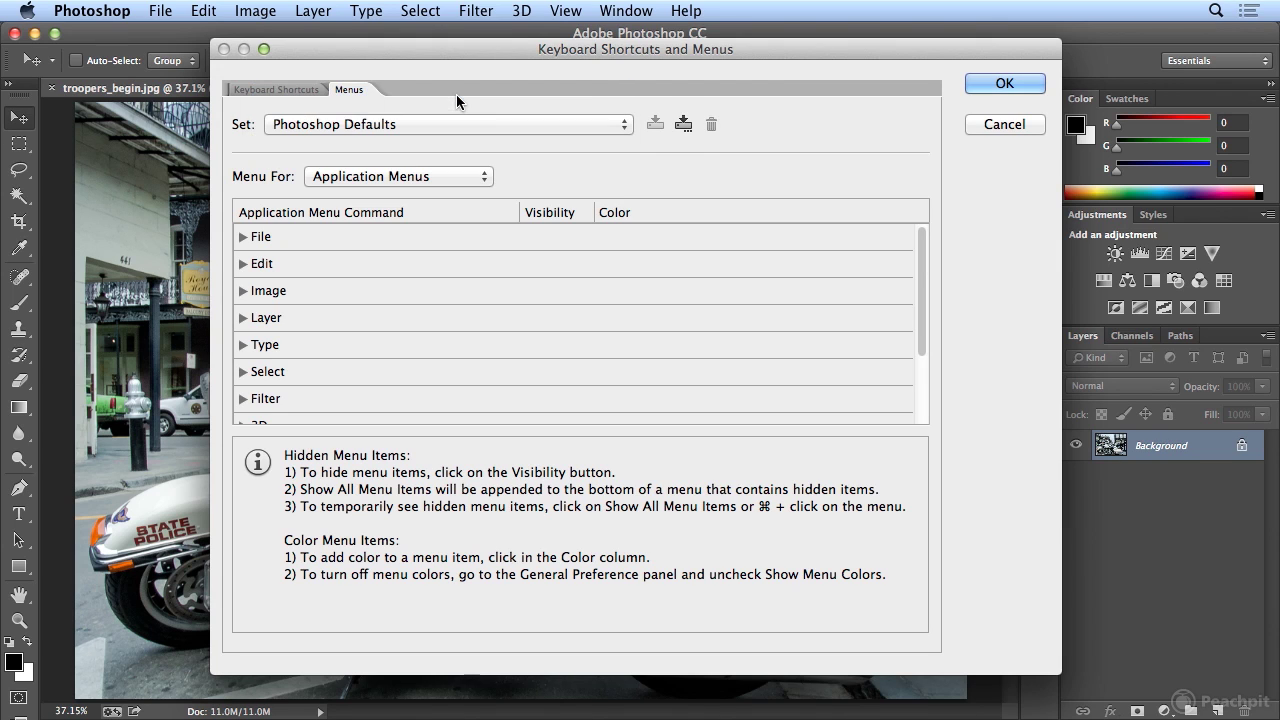
pyautogui.click(682, 125)
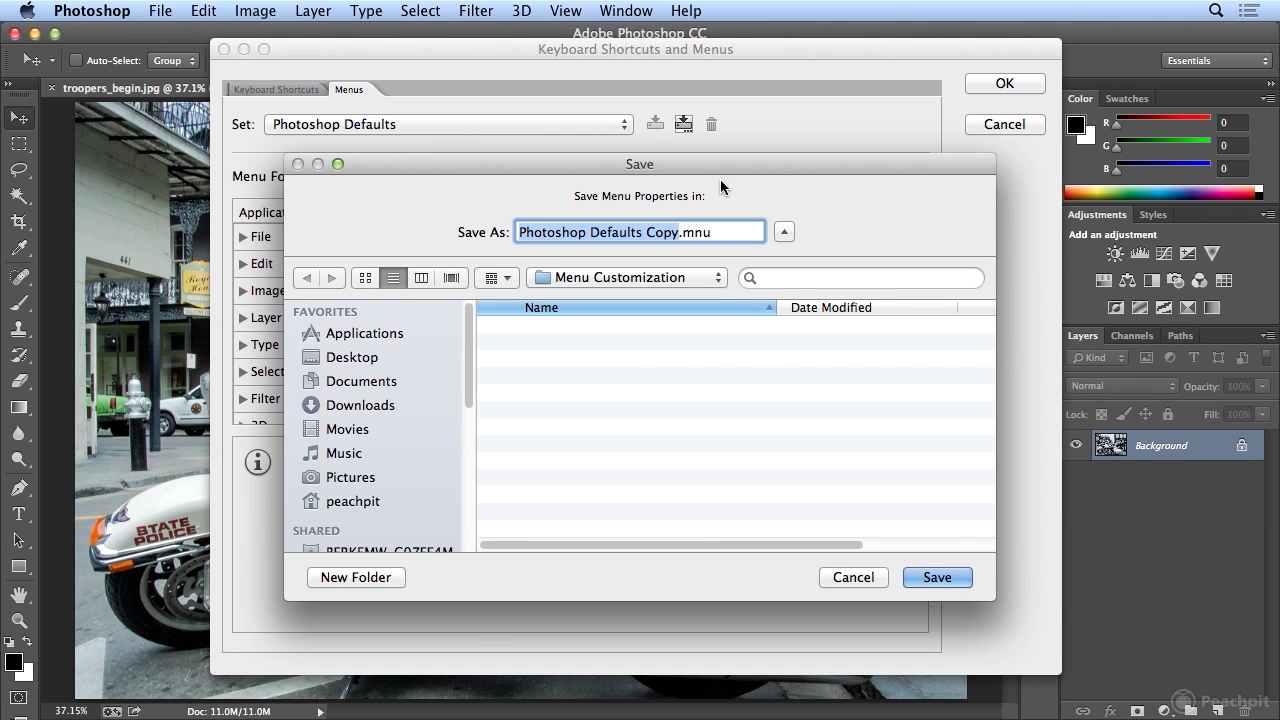
# Name the new menu set 'Kelly' and save it.
pyautogui.write('Kelly')
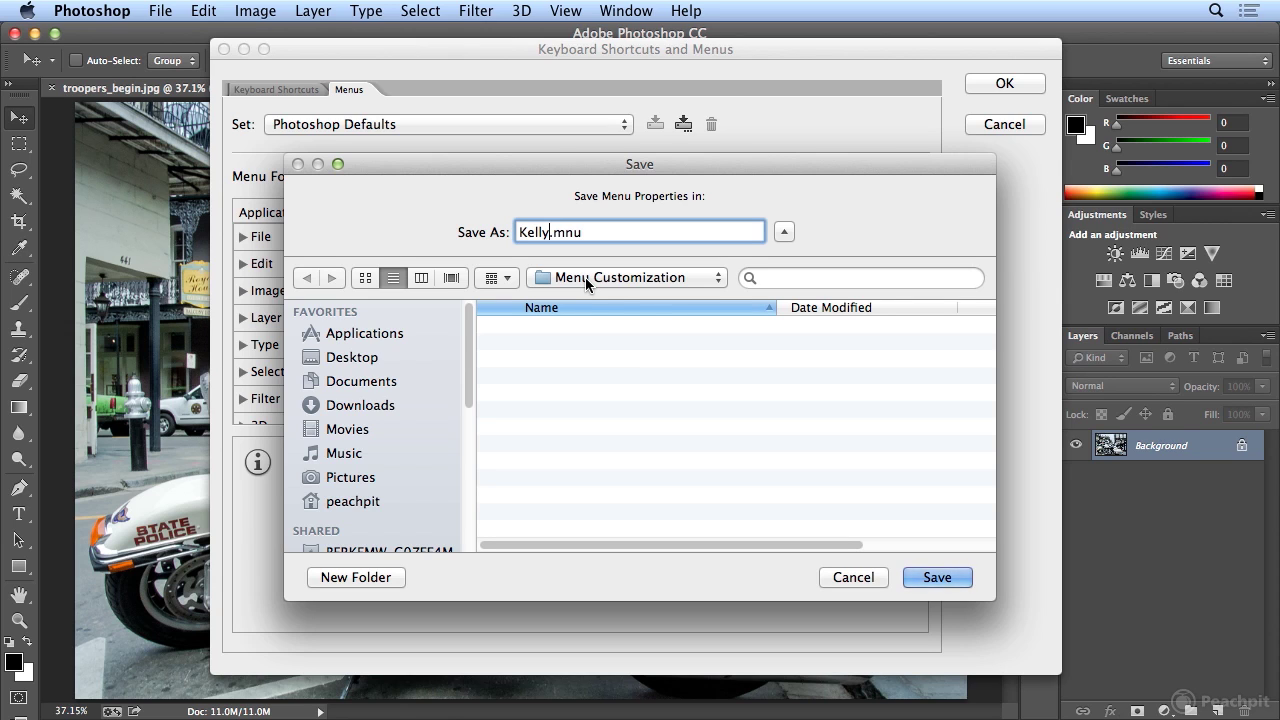
pyautogui.click(935, 576)
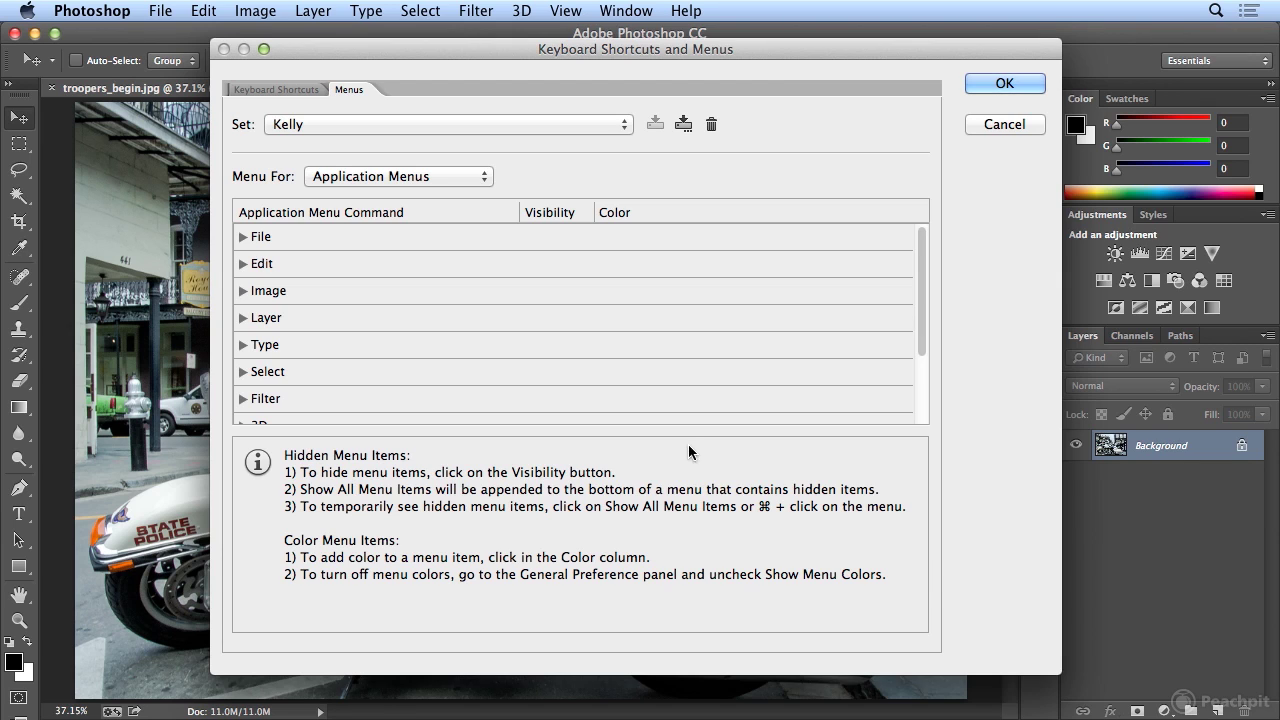
# Expand the File menu commands and color Save for Web... red.
pyautogui.click(242, 237)
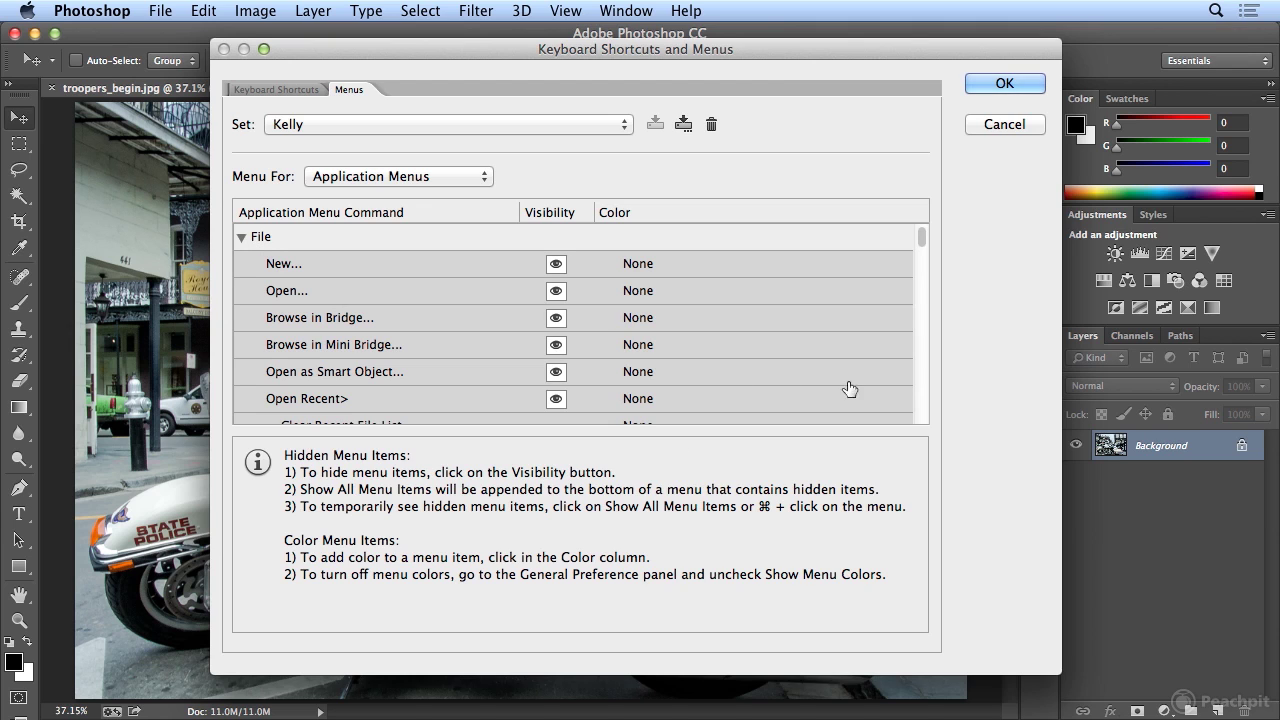
pyautogui.moveTo(920, 237); pyautogui.dragTo(920, 274)
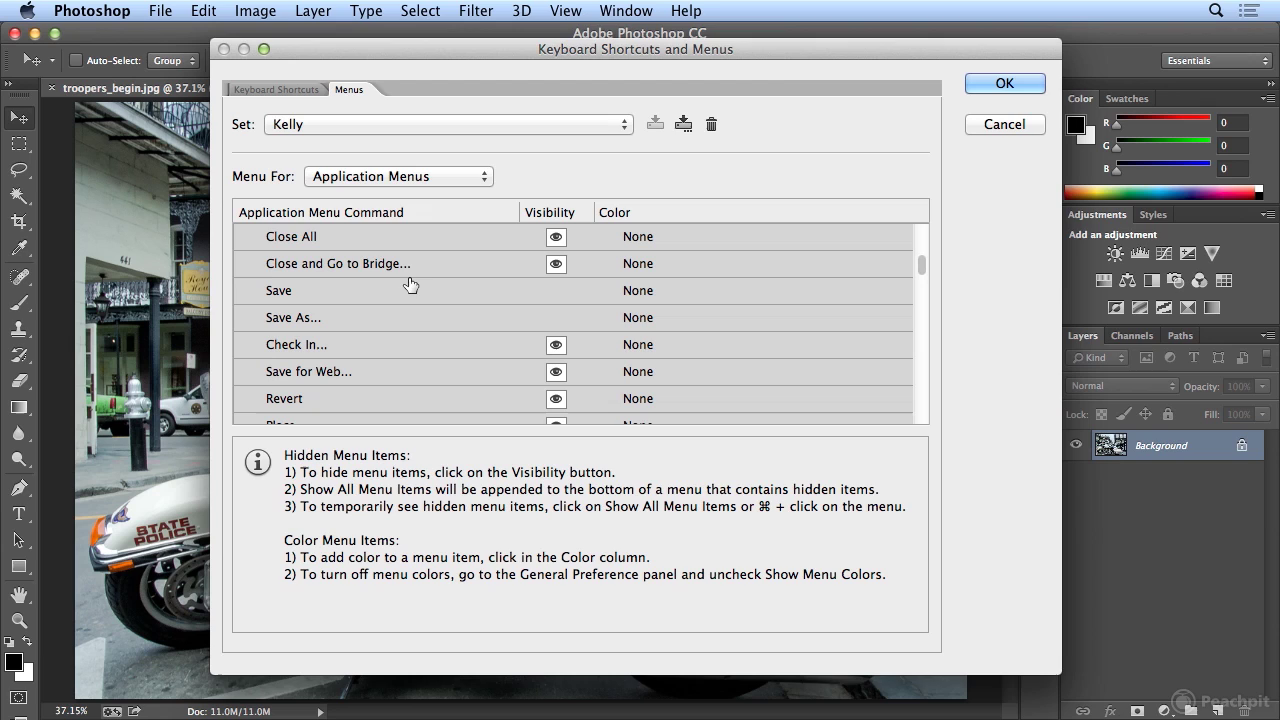
pyautogui.click(386, 375)
pyautogui.click(688, 373)
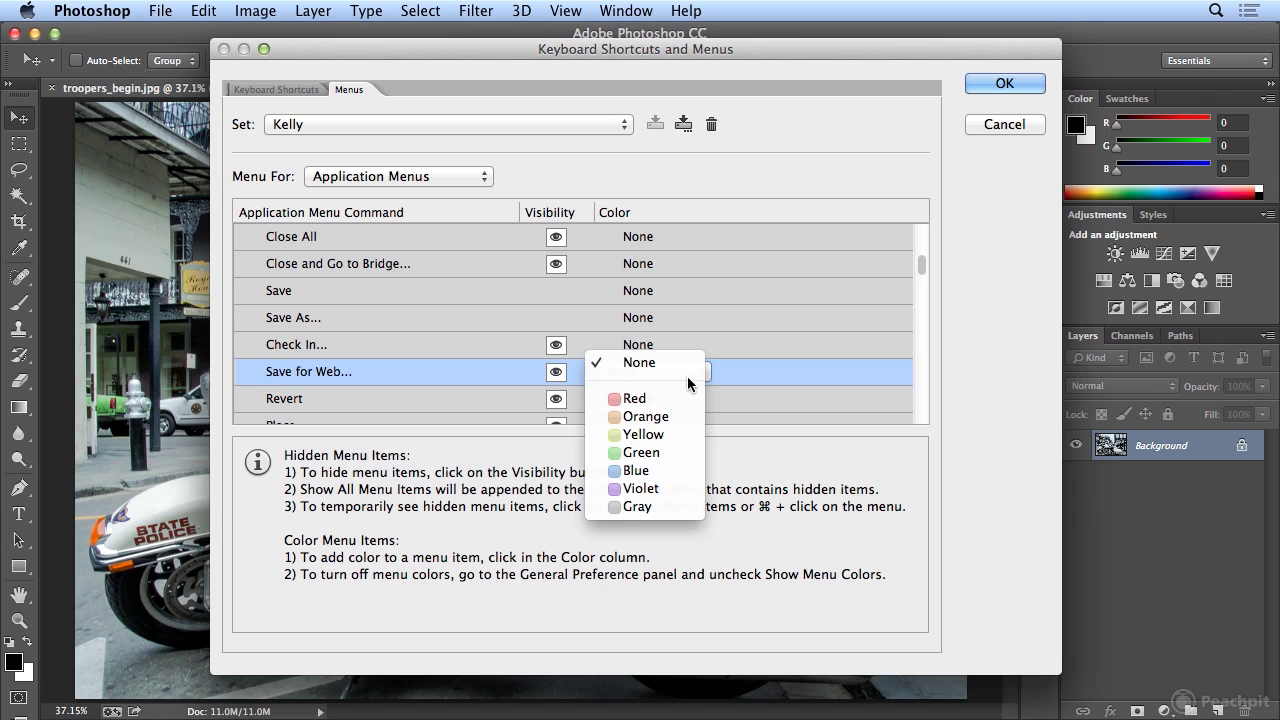
pyautogui.click(692, 401)
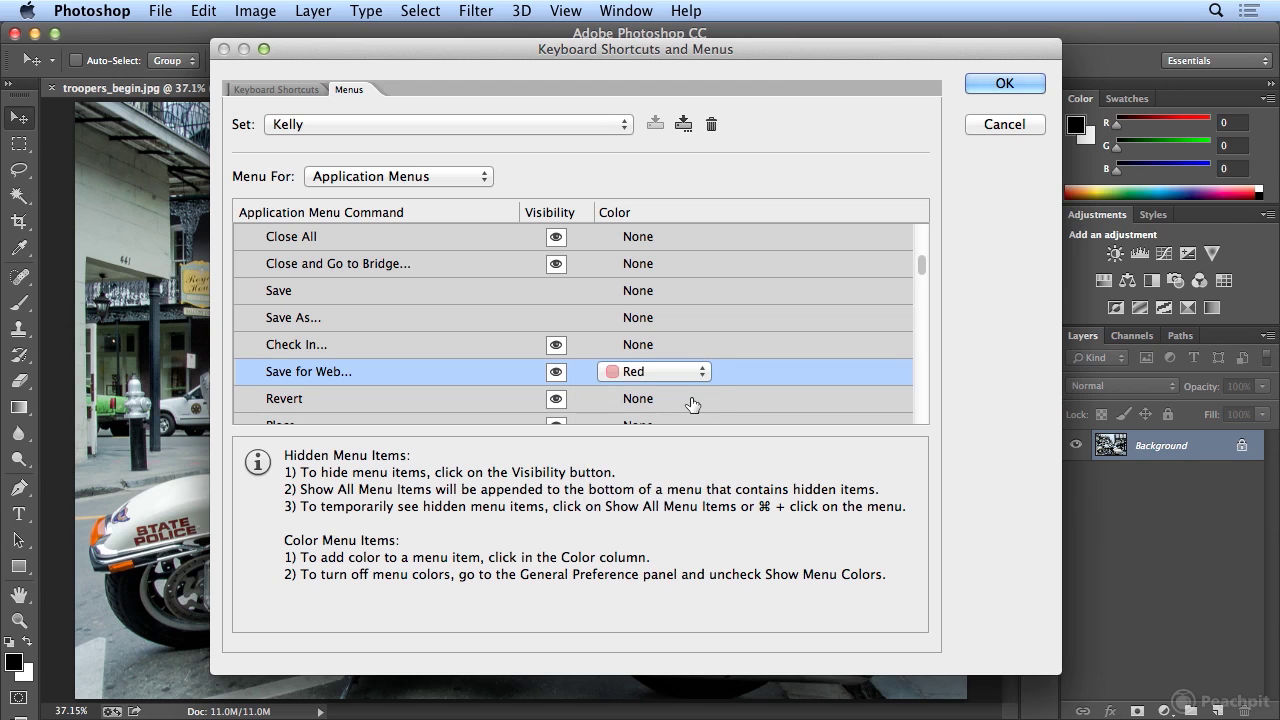
# Color the Crop and Straighten Photos command green.
pyautogui.moveTo(920, 266); pyautogui.dragTo(916, 323)
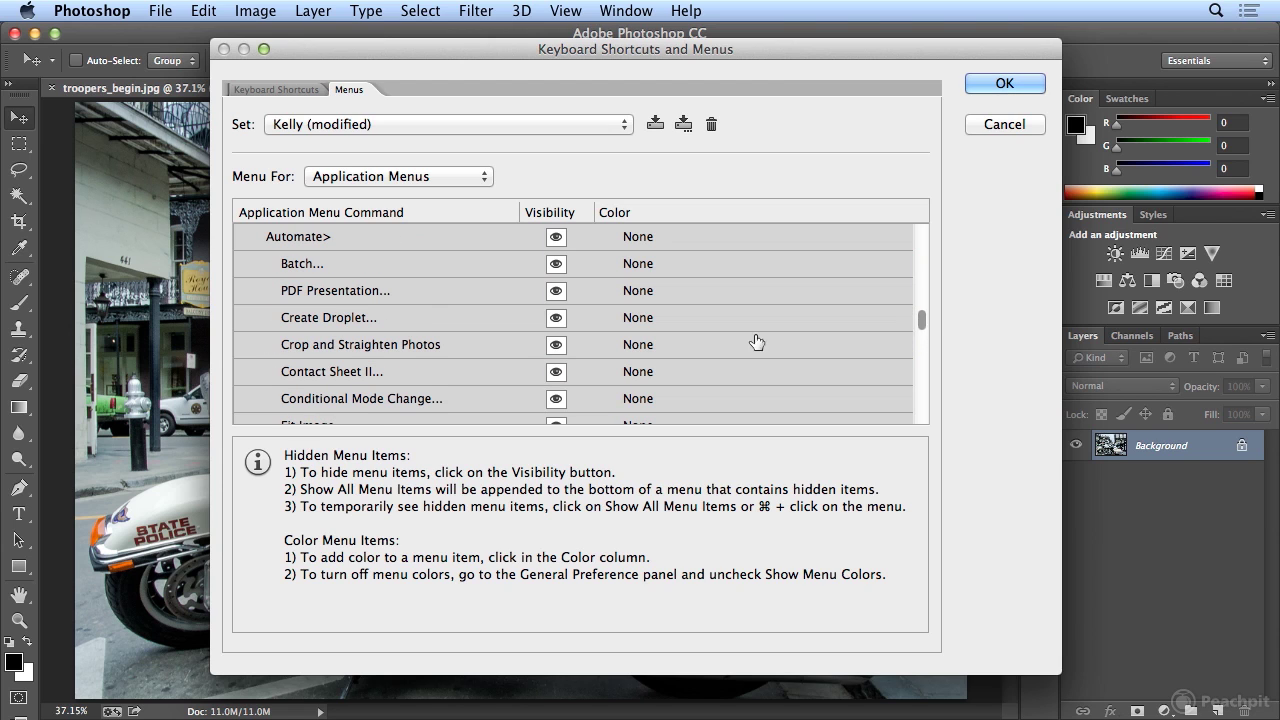
pyautogui.click(638, 344)
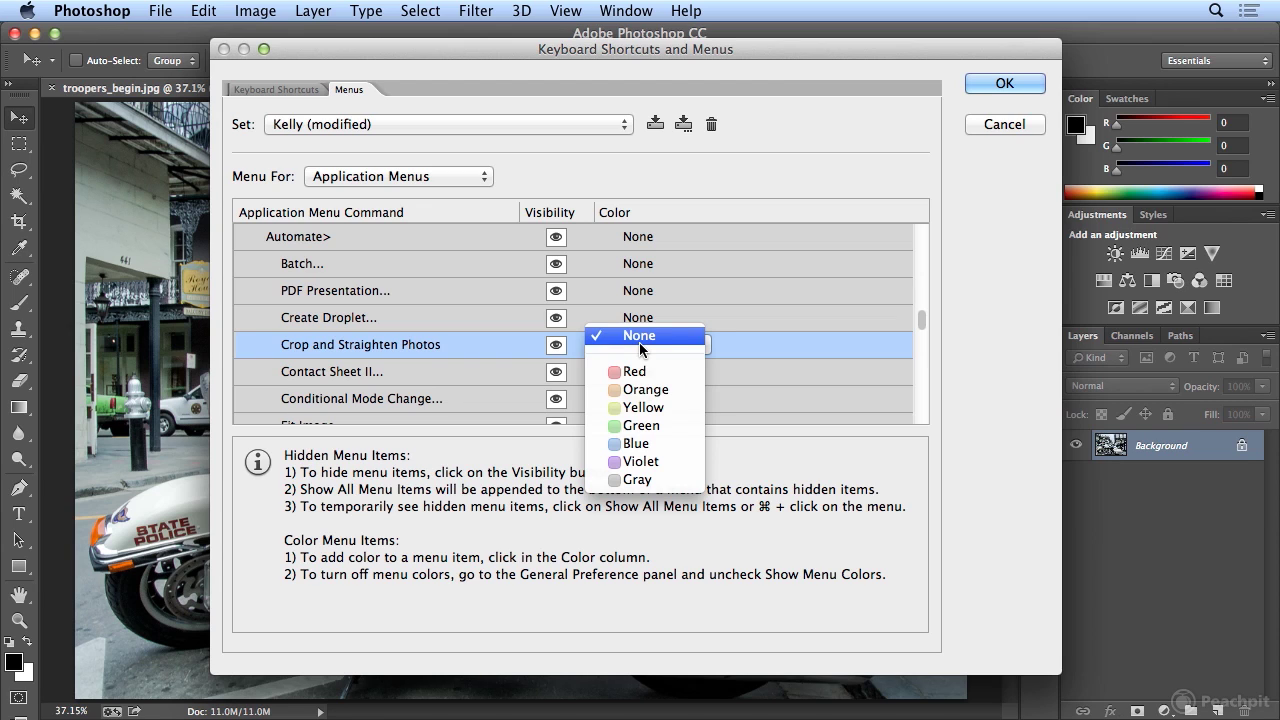
pyautogui.click(661, 425)
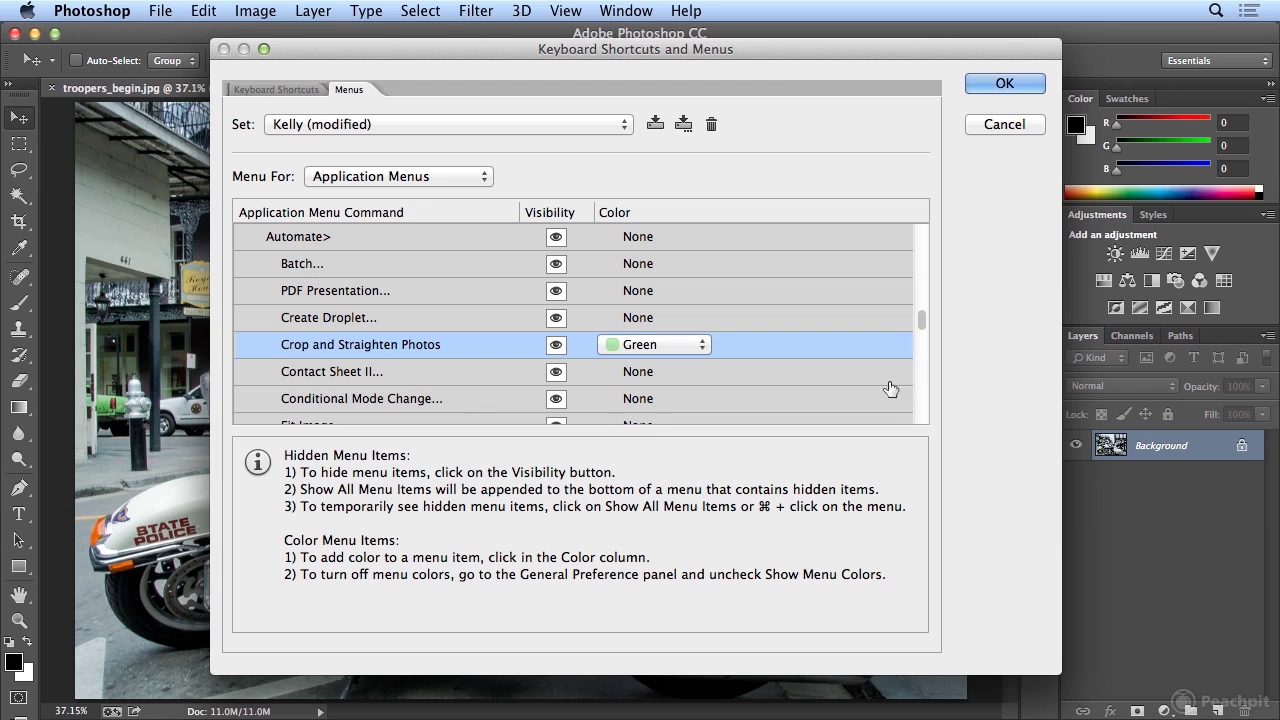
# Color the Automate command red and scroll the list back to the top.
pyautogui.moveTo(922, 324); pyautogui.dragTo(922, 318)
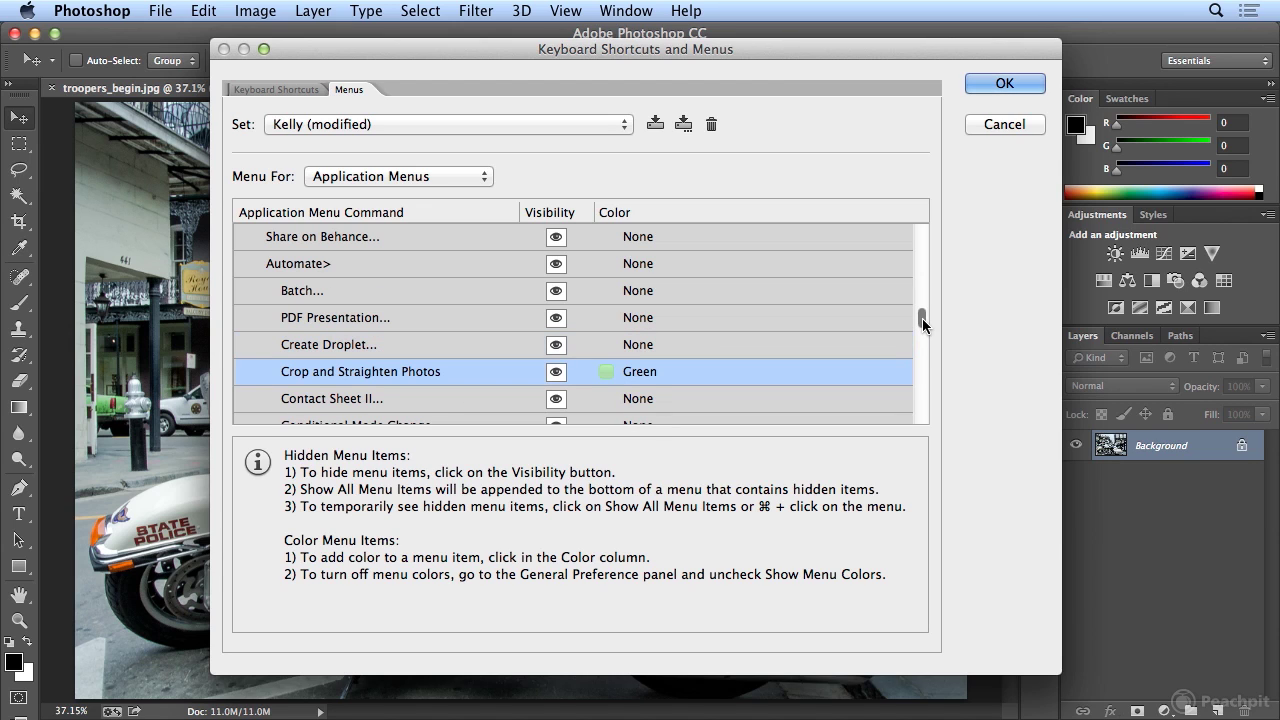
pyautogui.click(386, 266)
pyautogui.click(644, 266)
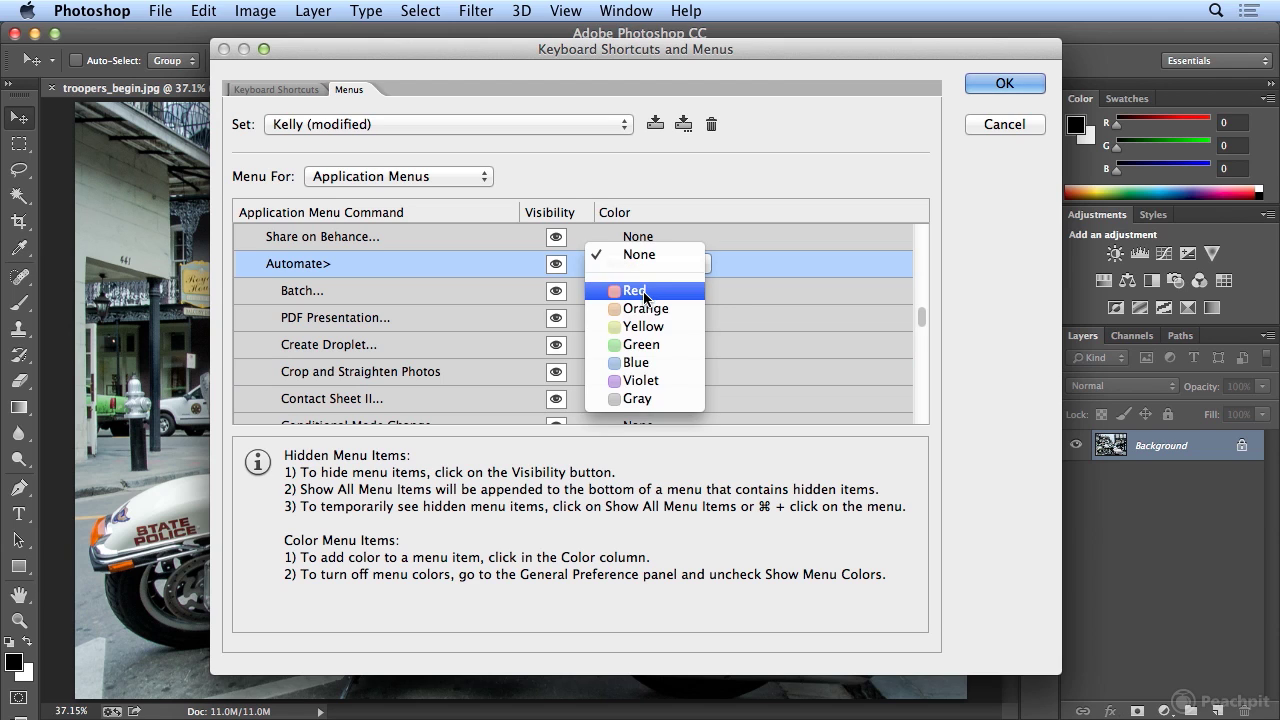
pyautogui.click(643, 290)
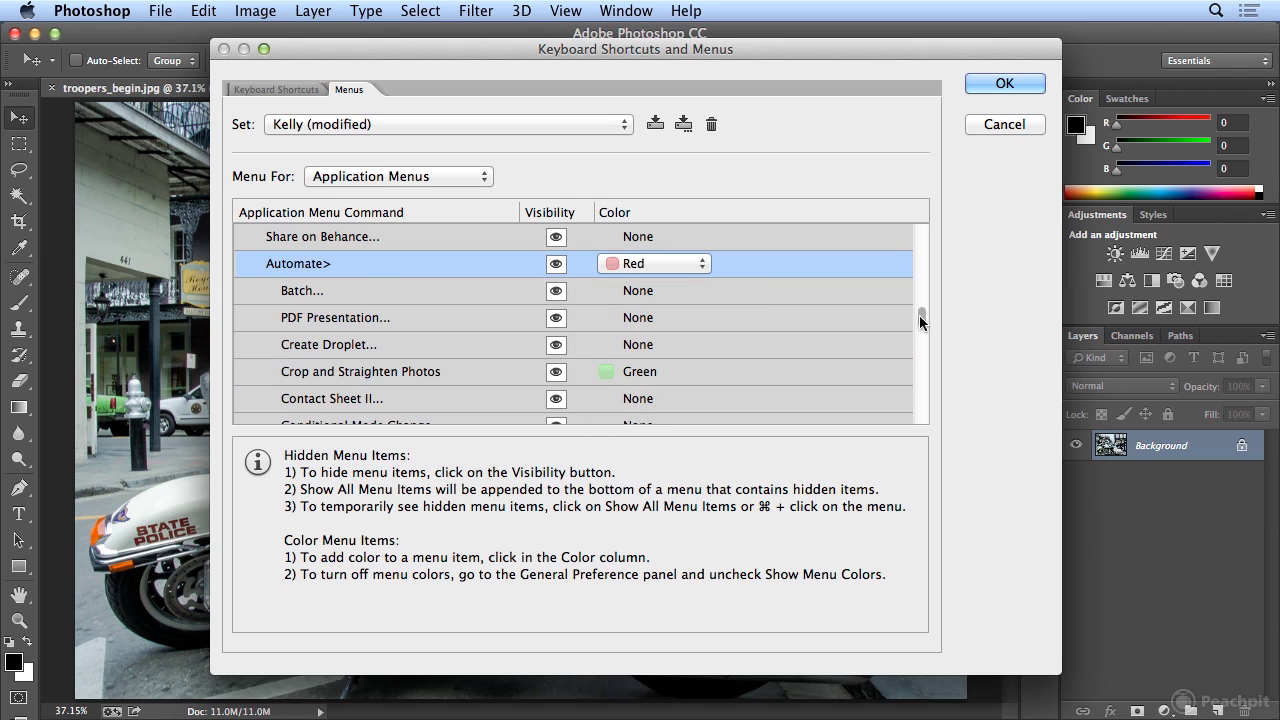
pyautogui.moveTo(921, 316); pyautogui.dragTo(920, 232)
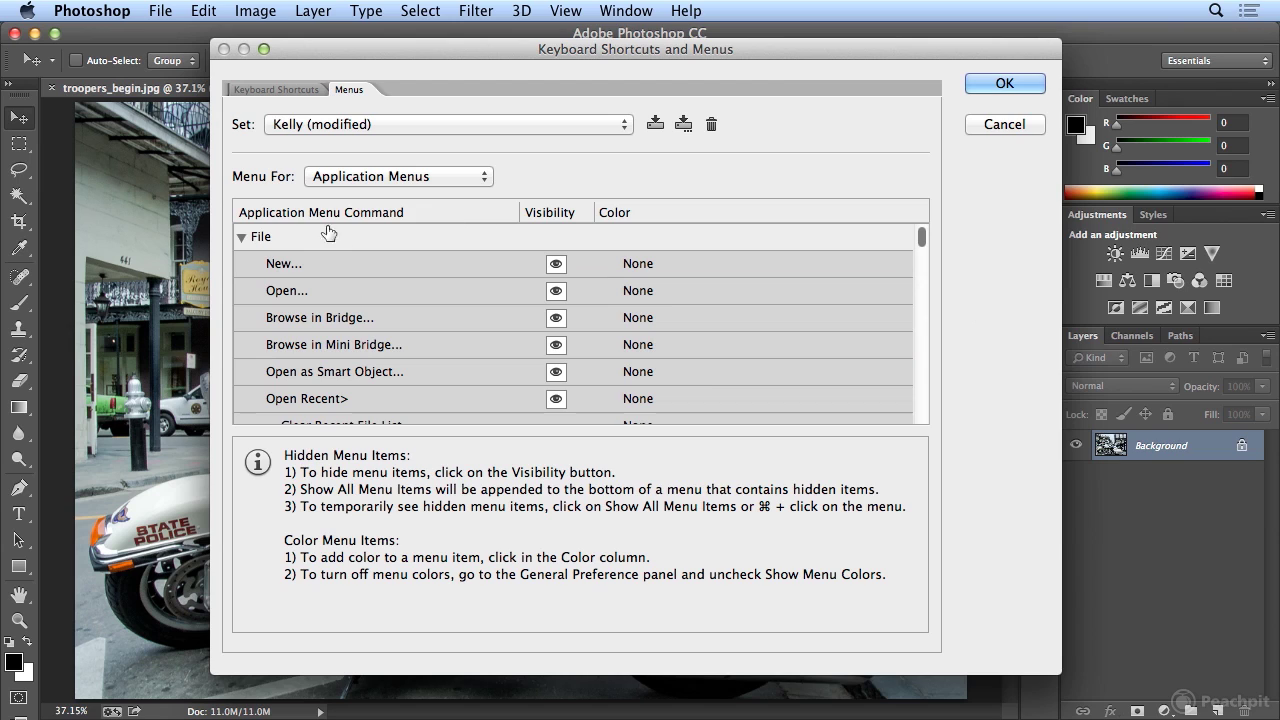
# Collapse File, expand Image, and color Adjustments > Hue/Saturation... red.
pyautogui.click(241, 237)
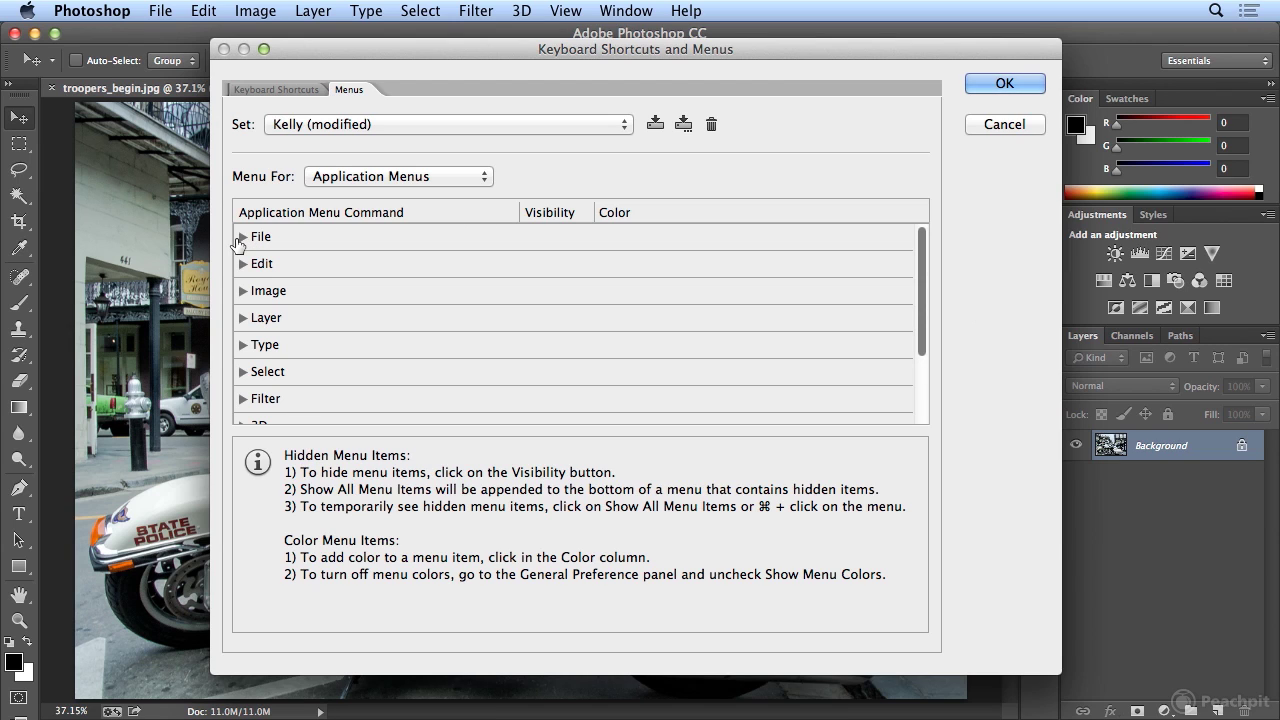
pyautogui.click(241, 291)
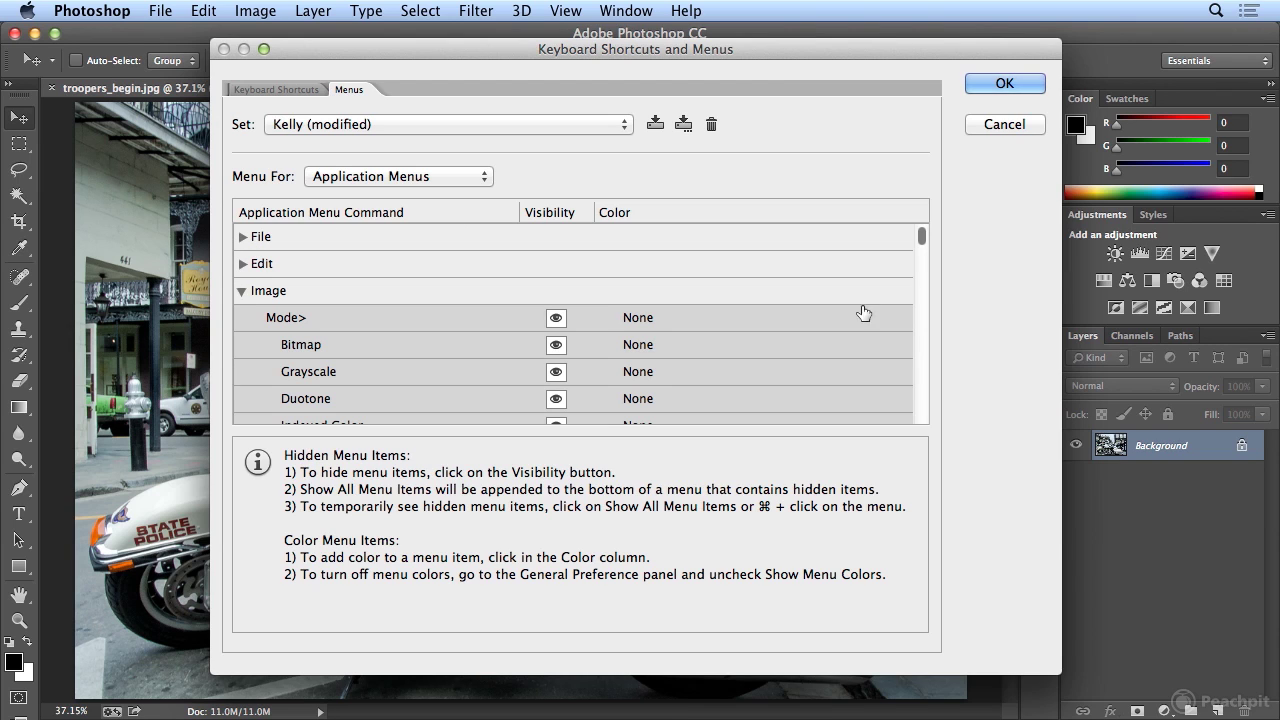
pyautogui.scroll(-3, 926, 394)
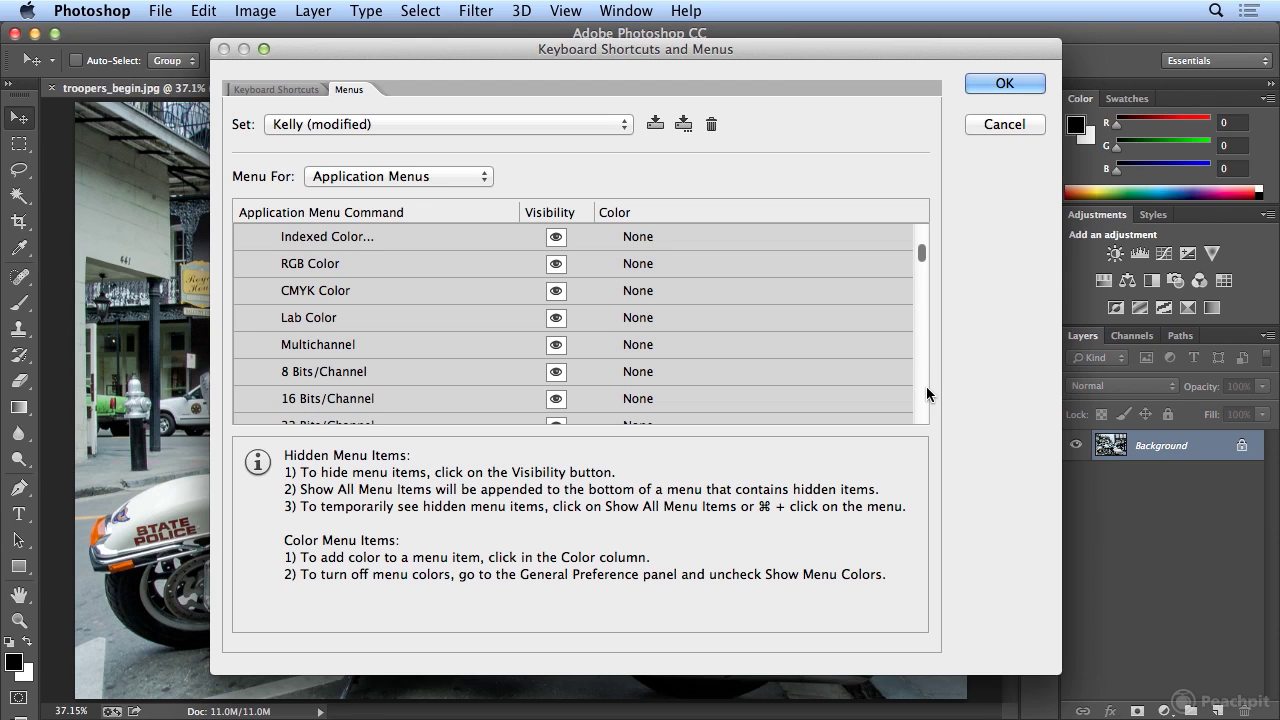
pyautogui.scroll(3, 927, 234)
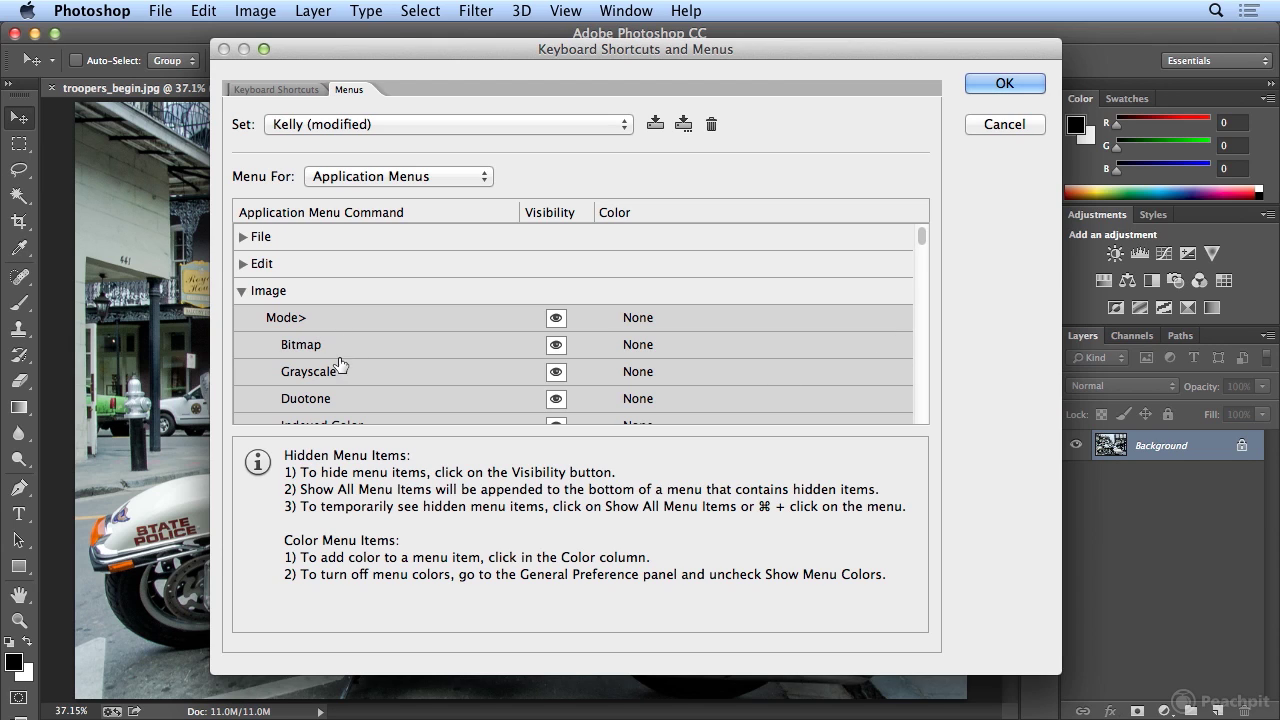
pyautogui.click(922, 380)
pyautogui.click(922, 380)
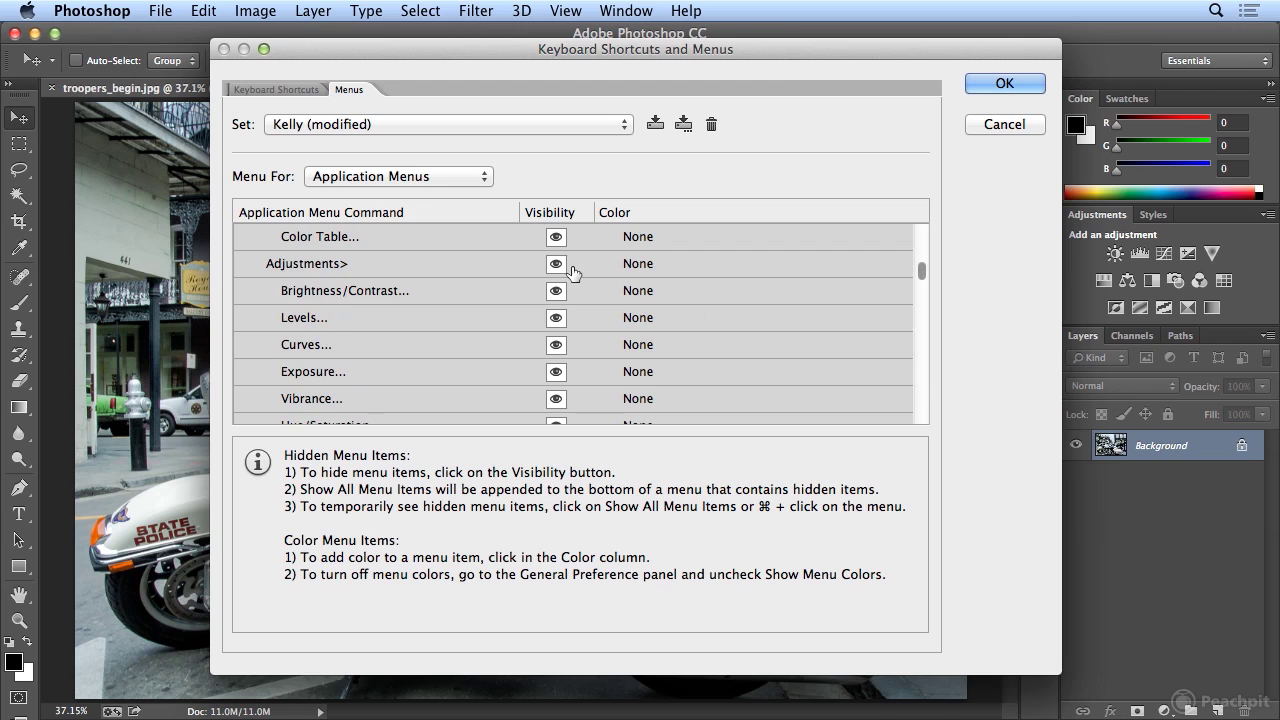
pyautogui.click(925, 400)
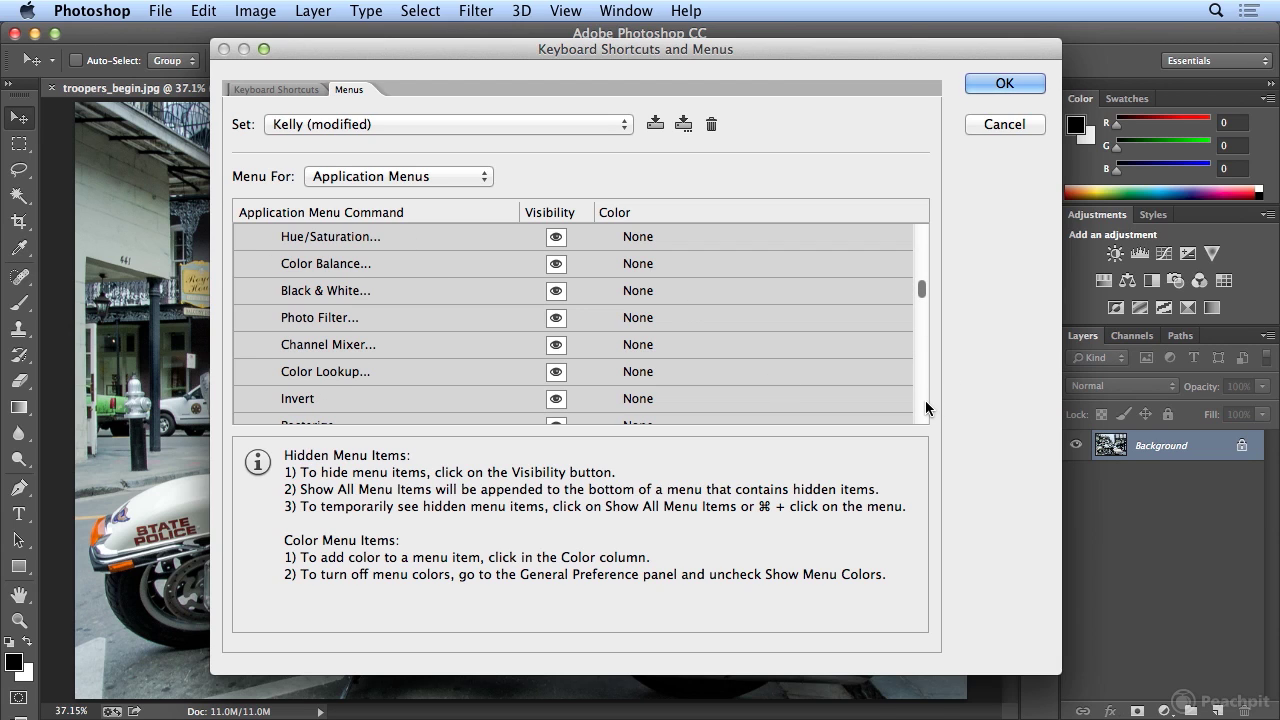
pyautogui.click(638, 238)
pyautogui.click(638, 264)
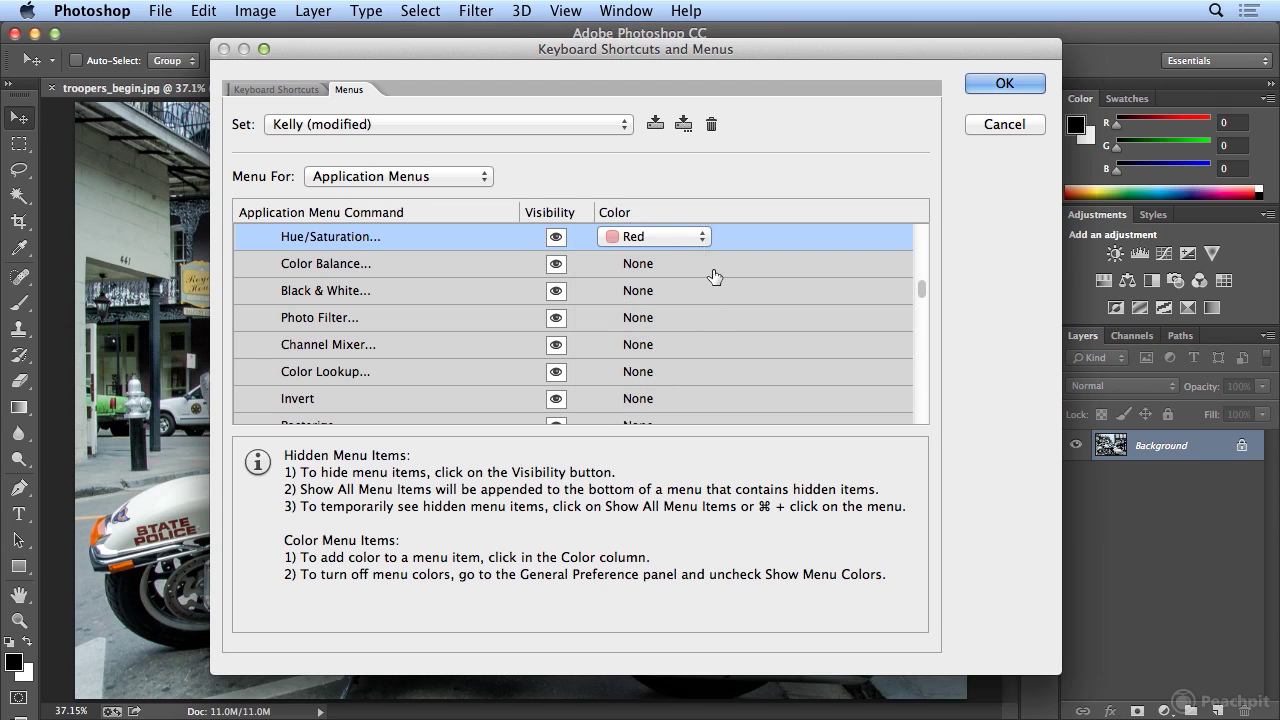
# Apply the Kelly menu colors and check the highlighted items in the File and Image menus.
pyautogui.click(984, 86)
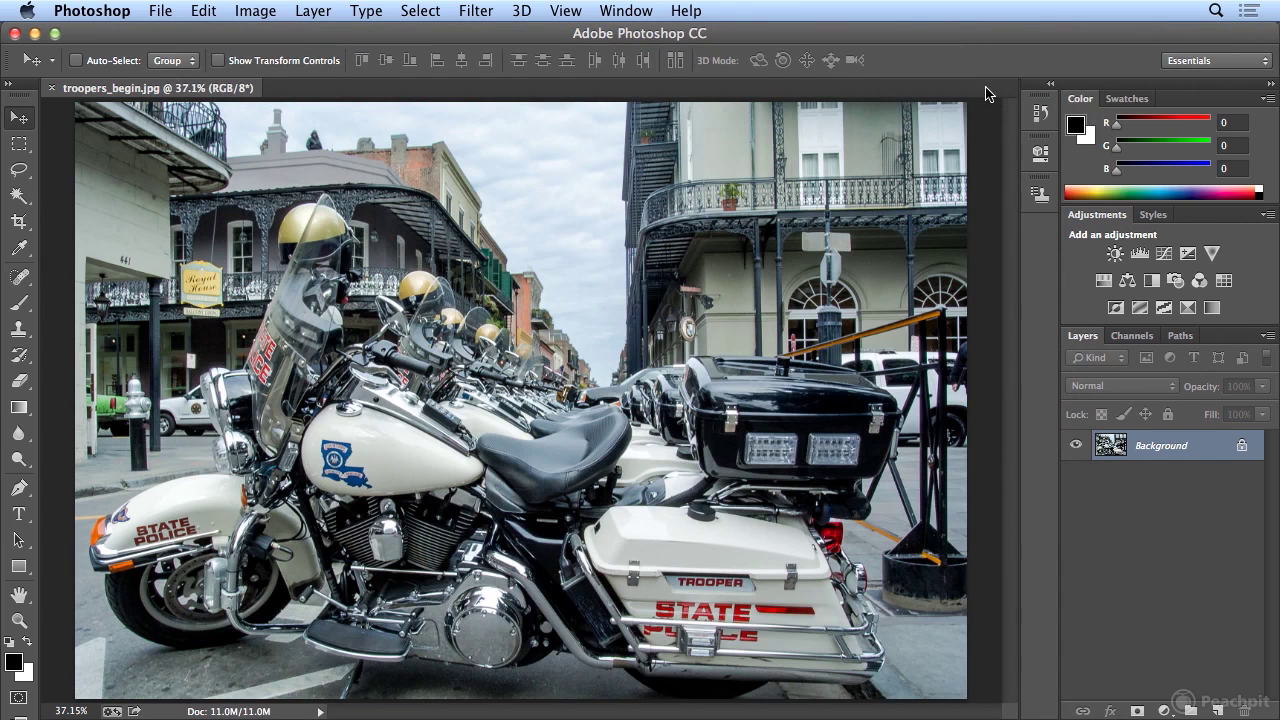
pyautogui.click(163, 11)
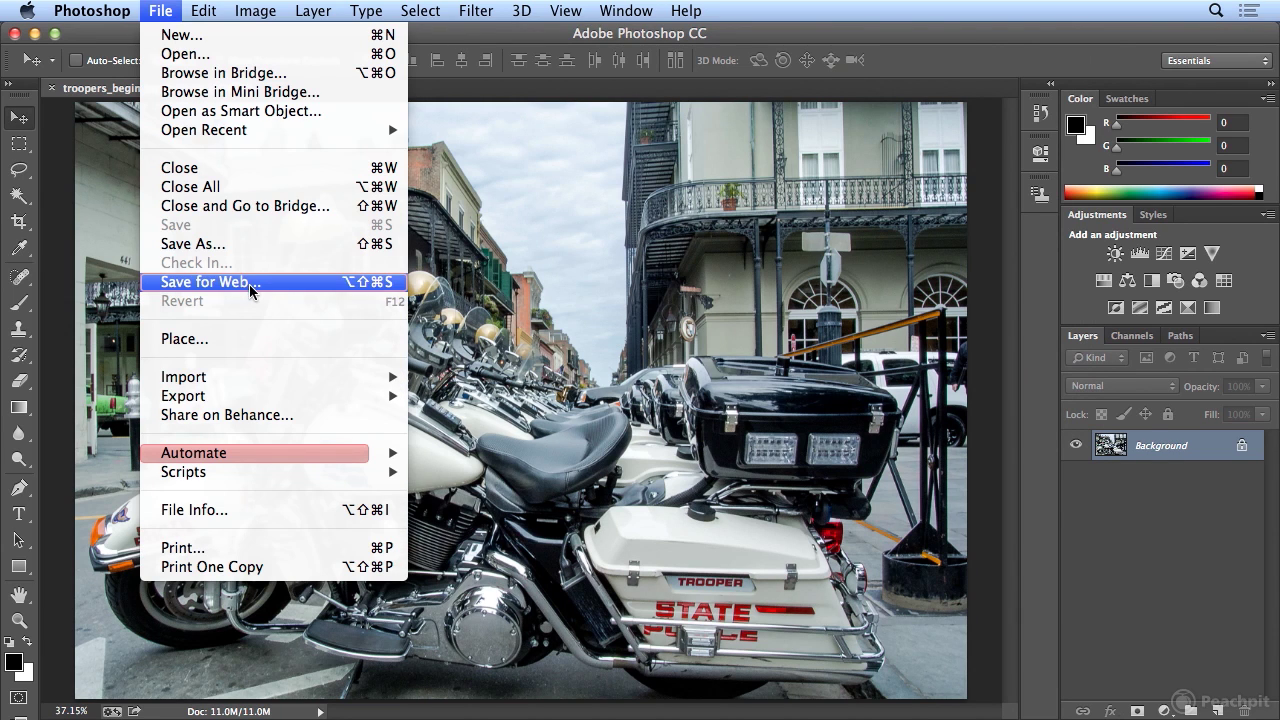
pyautogui.moveTo(264, 460)
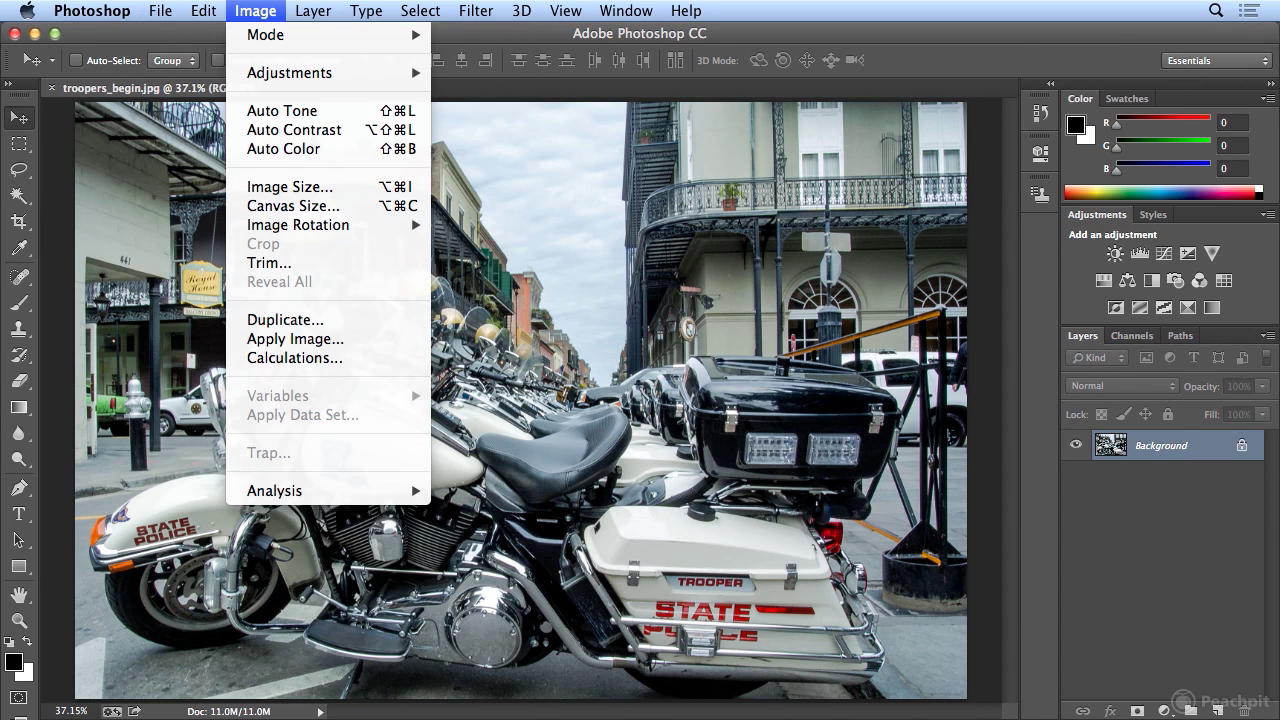
pyautogui.moveTo(287, 87)
pyautogui.press('Escape')
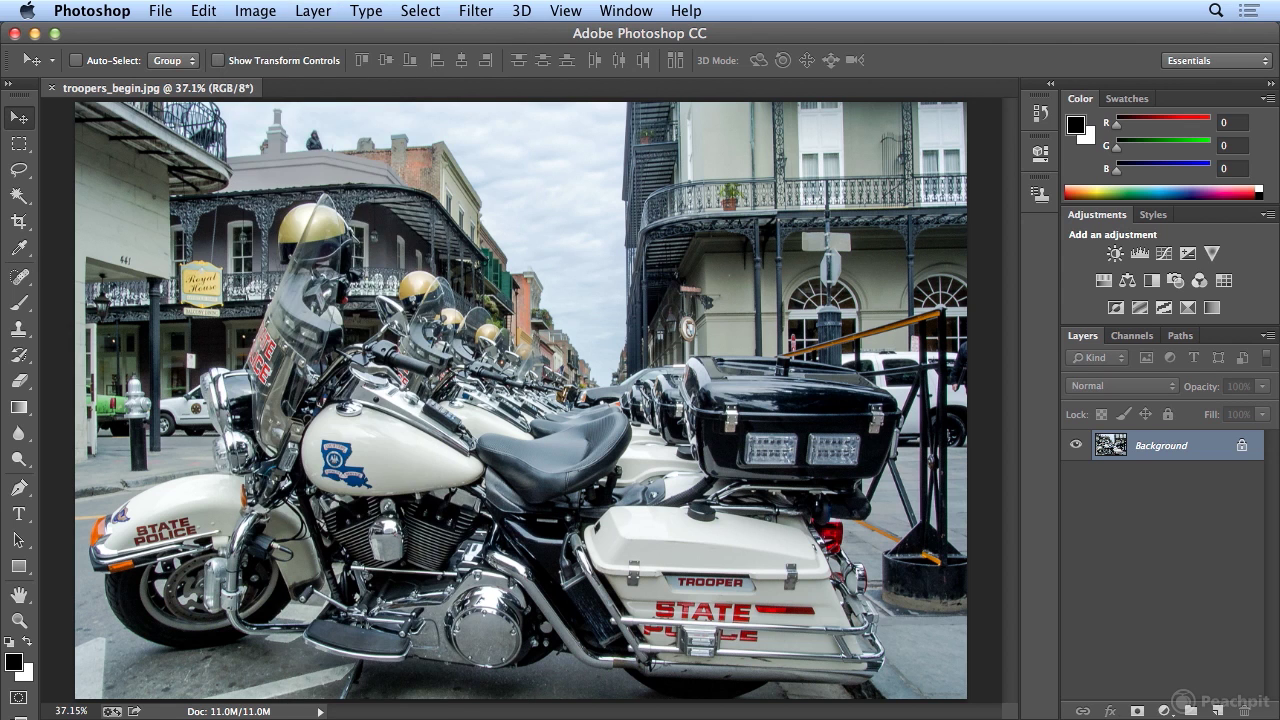
# Reopen Edit > Menus, collapse Image, expand Filter and scroll down to Sharpen.
pyautogui.click(216, 11)
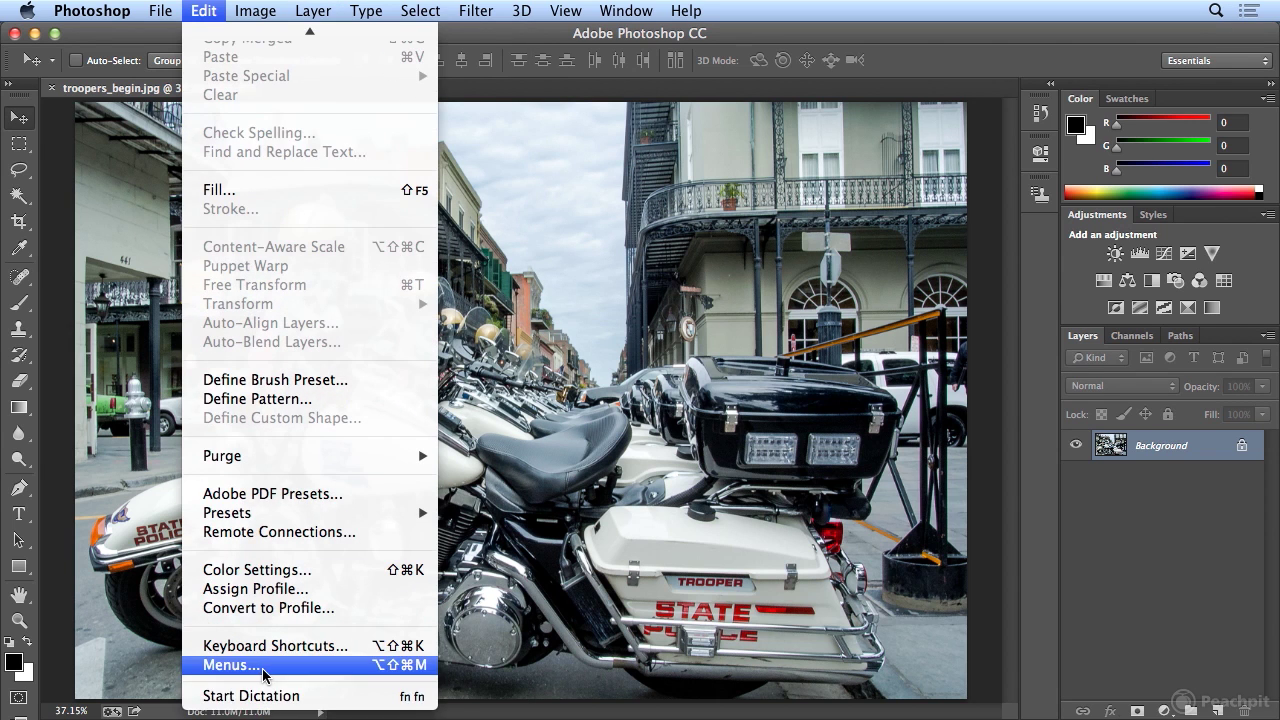
pyautogui.click(262, 666)
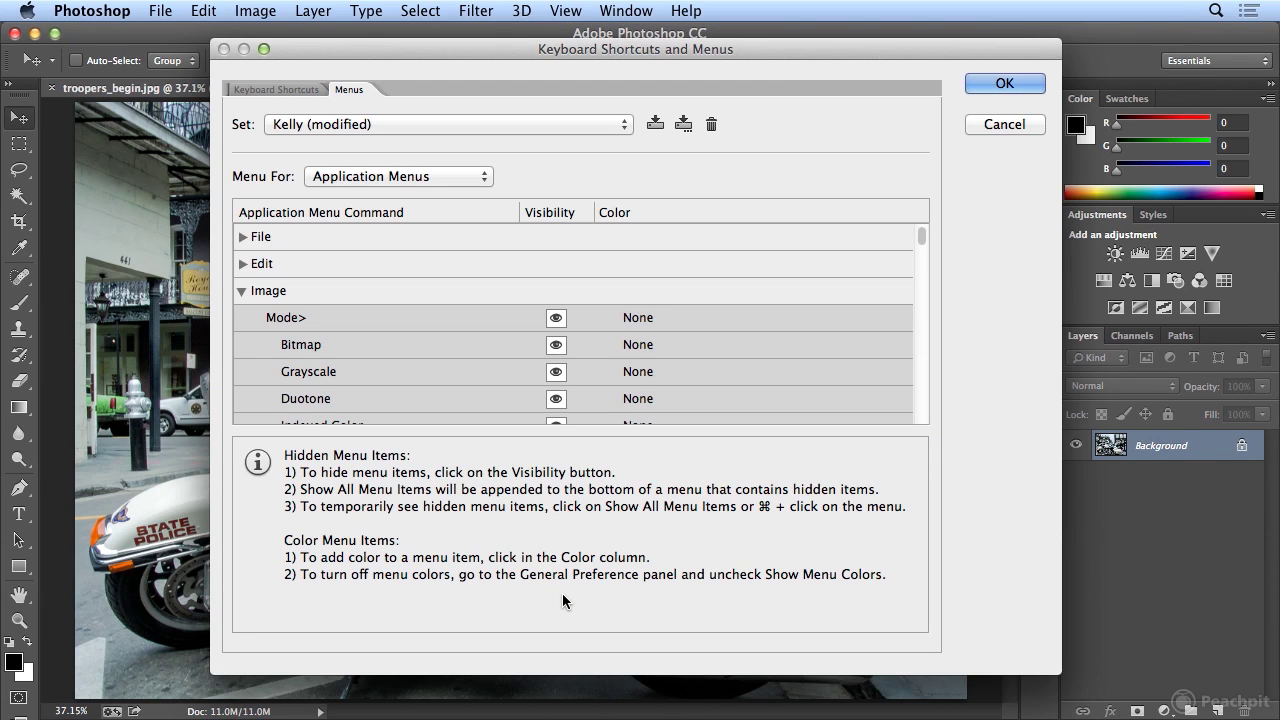
pyautogui.click(243, 291)
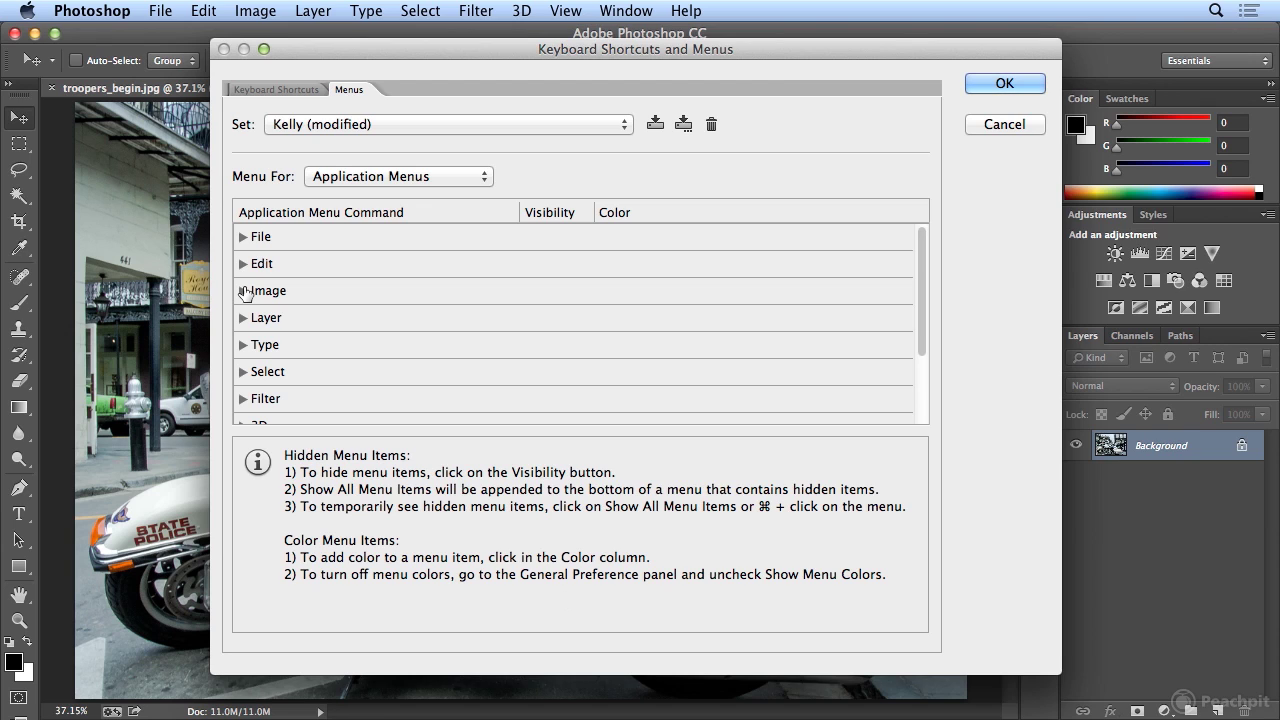
pyautogui.click(243, 399)
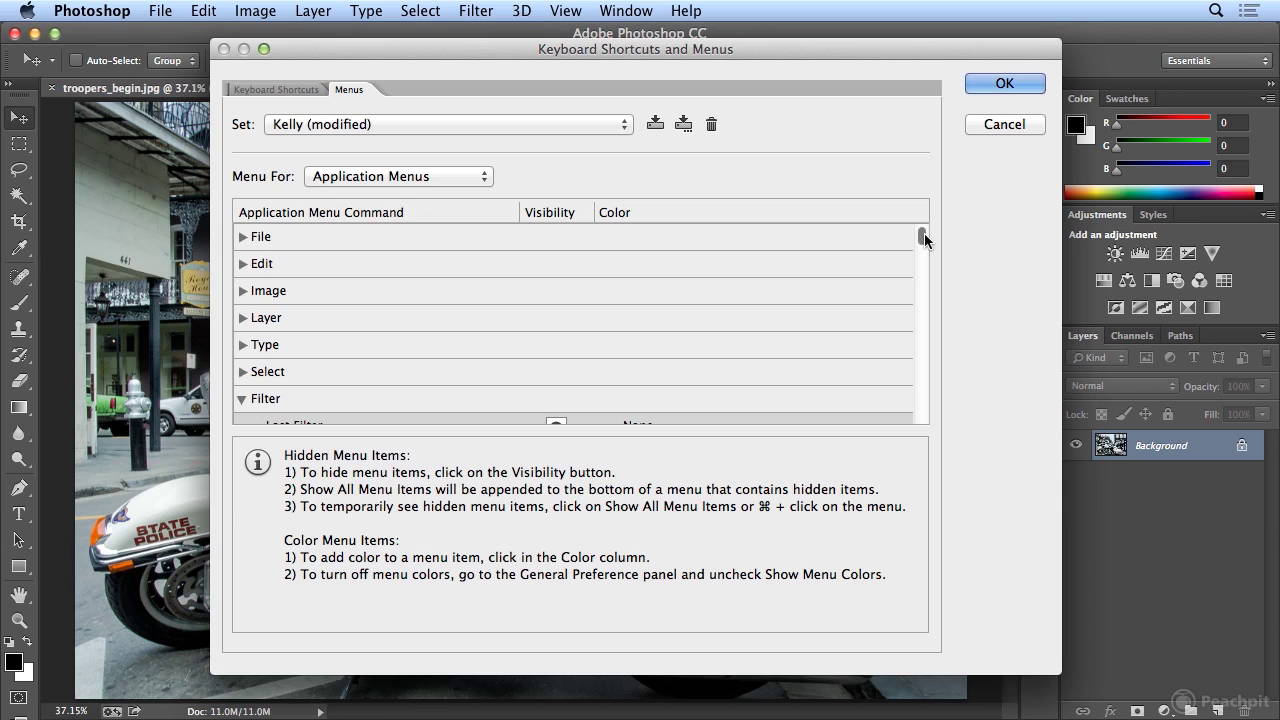
pyautogui.moveTo(921, 240); pyautogui.dragTo(931, 362)
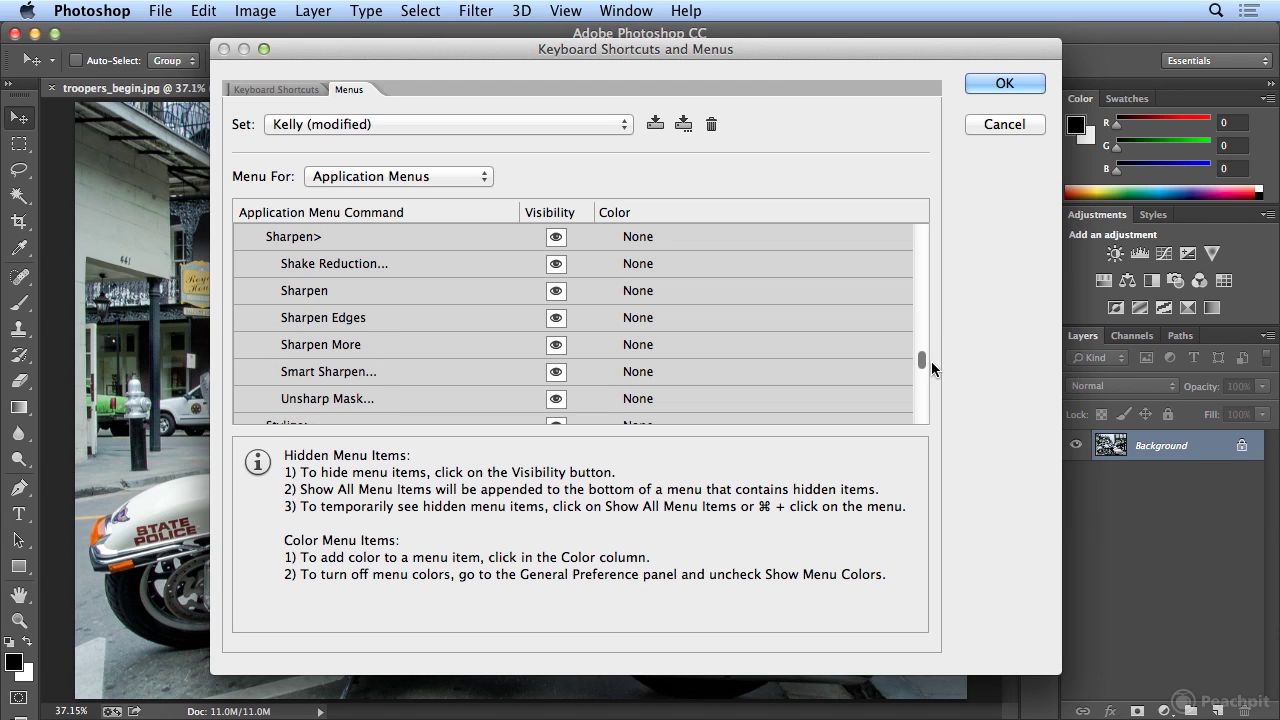
# Turn off visibility for Sharpen, Sharpen Edges and Sharpen More.
pyautogui.click(556, 291)
pyautogui.click(556, 318)
pyautogui.click(556, 345)
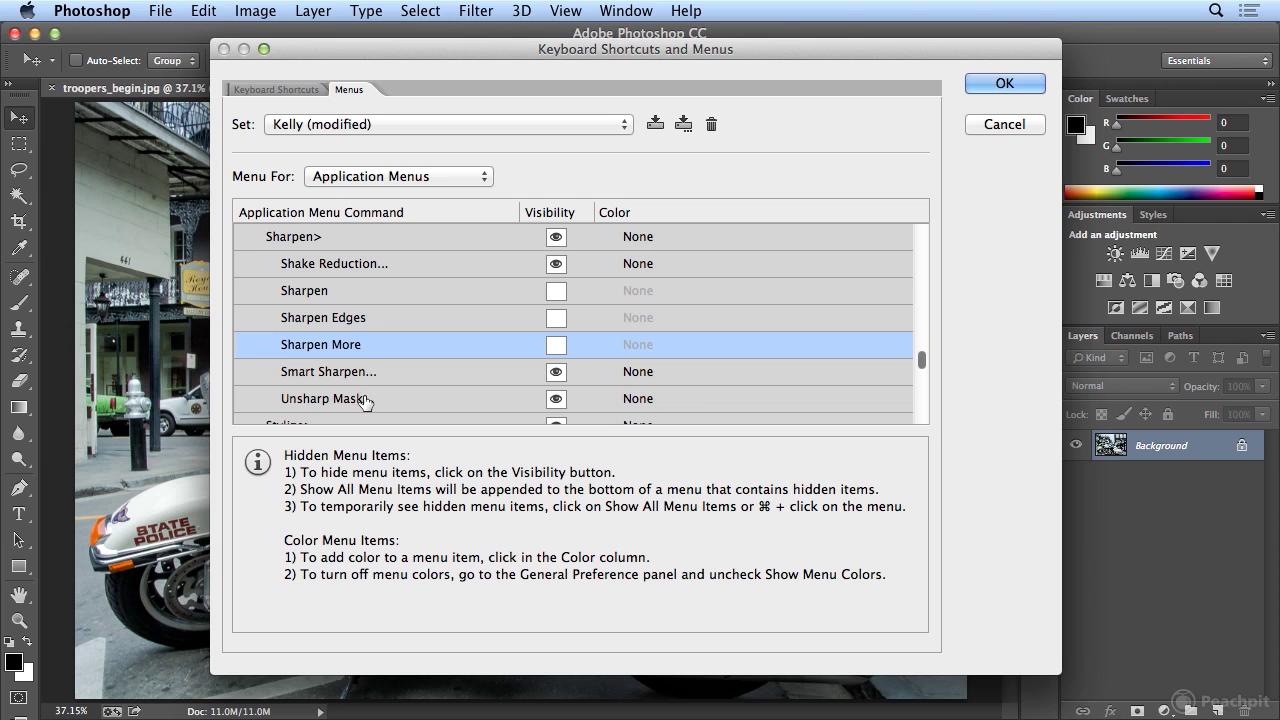
# Apply the changes and confirm Filter > Sharpen lists only Shake Reduction, Smart Sharpen and Unsharp Mask.
pyautogui.click(982, 85)
pyautogui.click(476, 11)
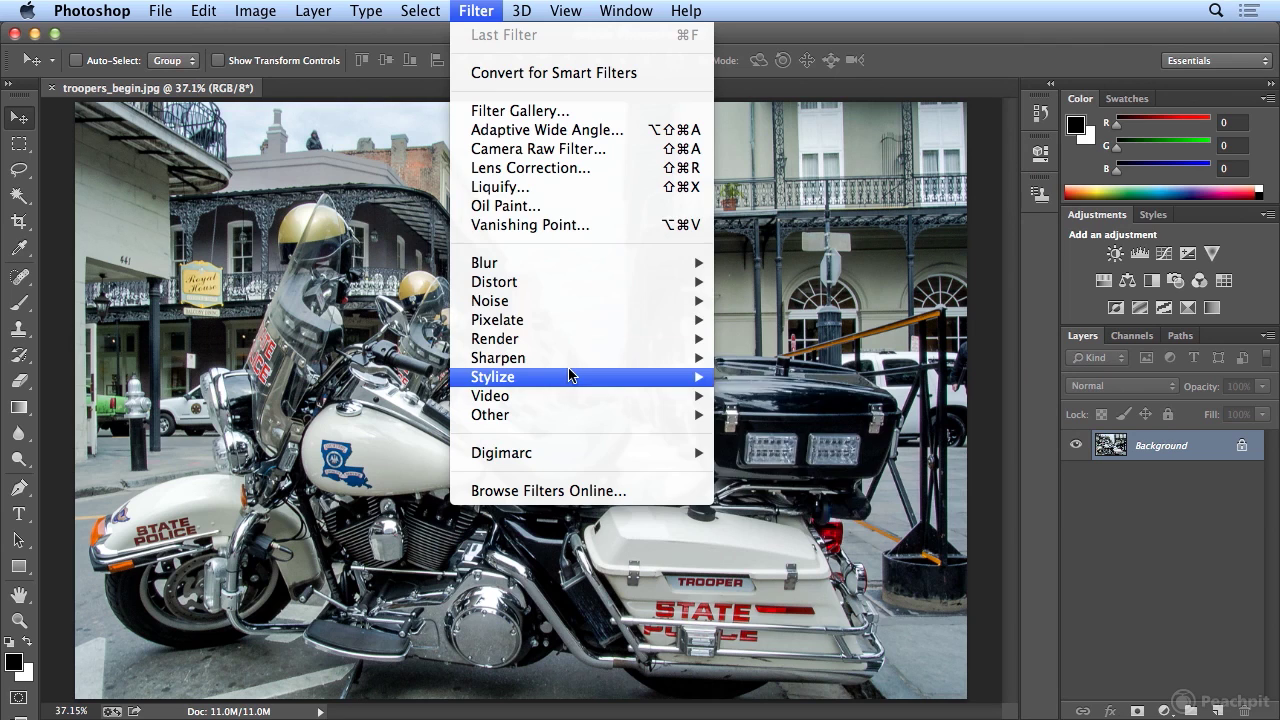
pyautogui.moveTo(573, 358)
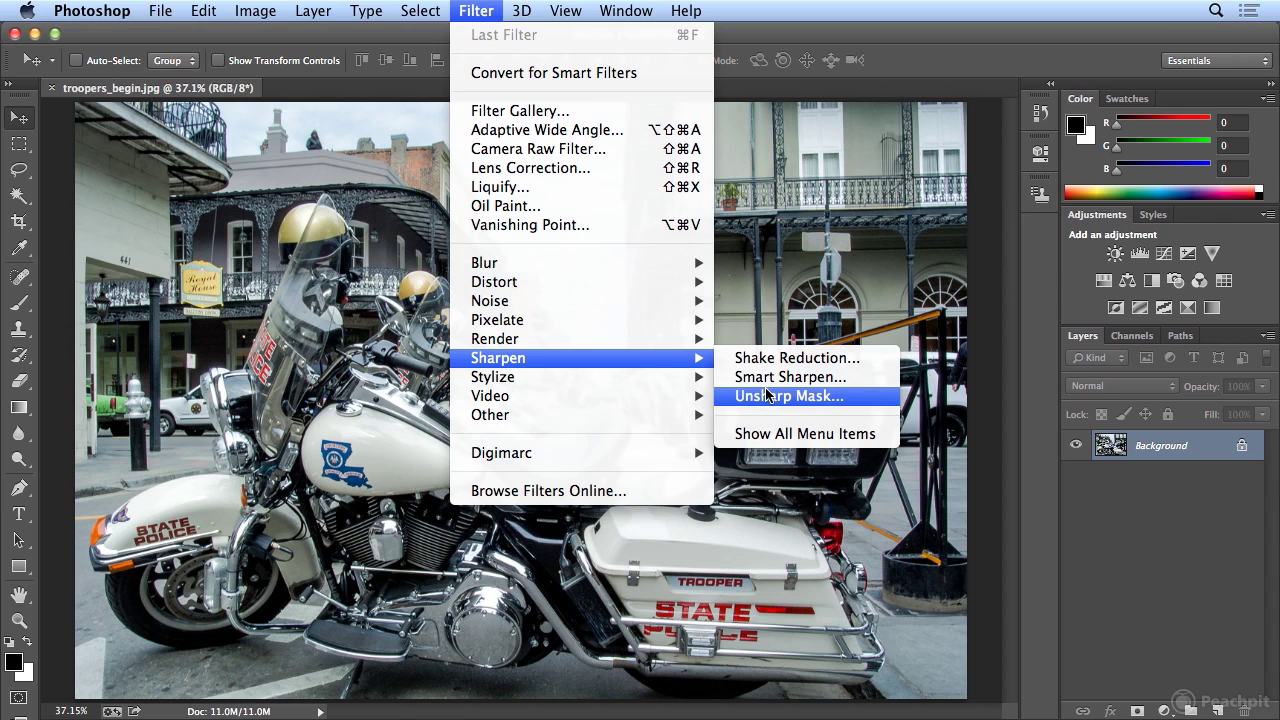
pyautogui.press('Escape')
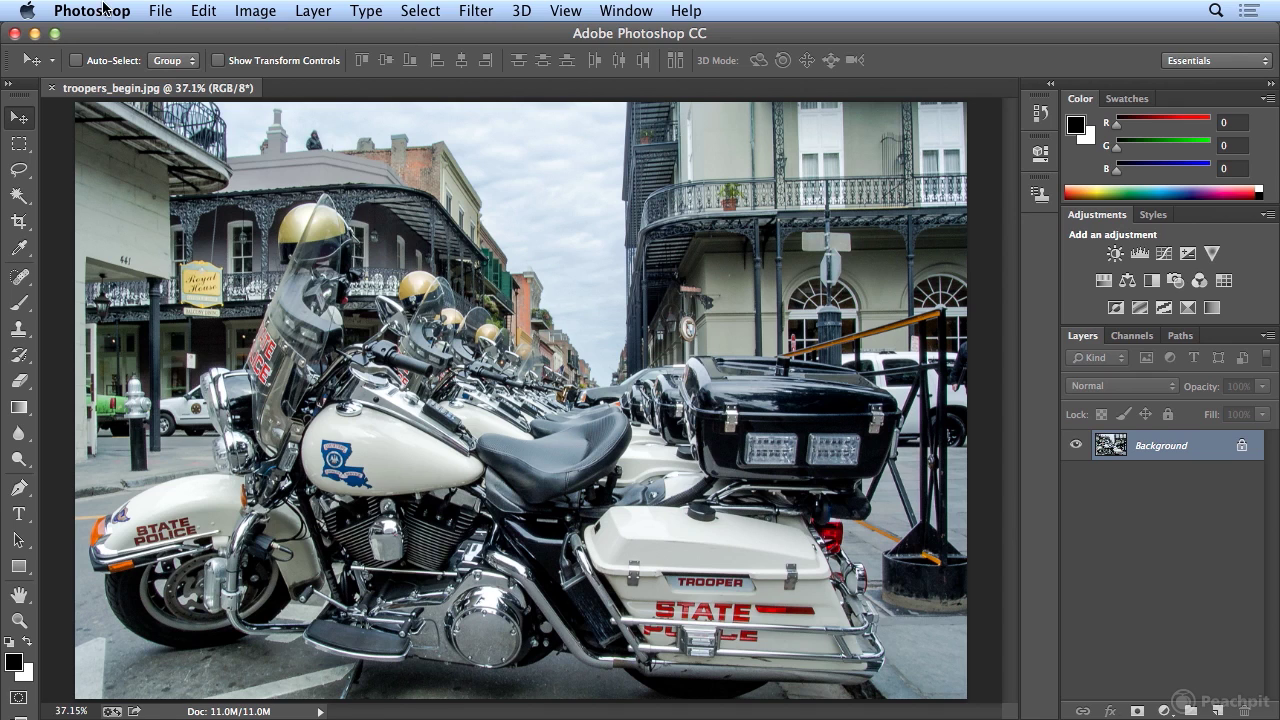
# Review the File menu's colored entries, then scroll the Edit menu down to Menus...
pyautogui.click(160, 10)
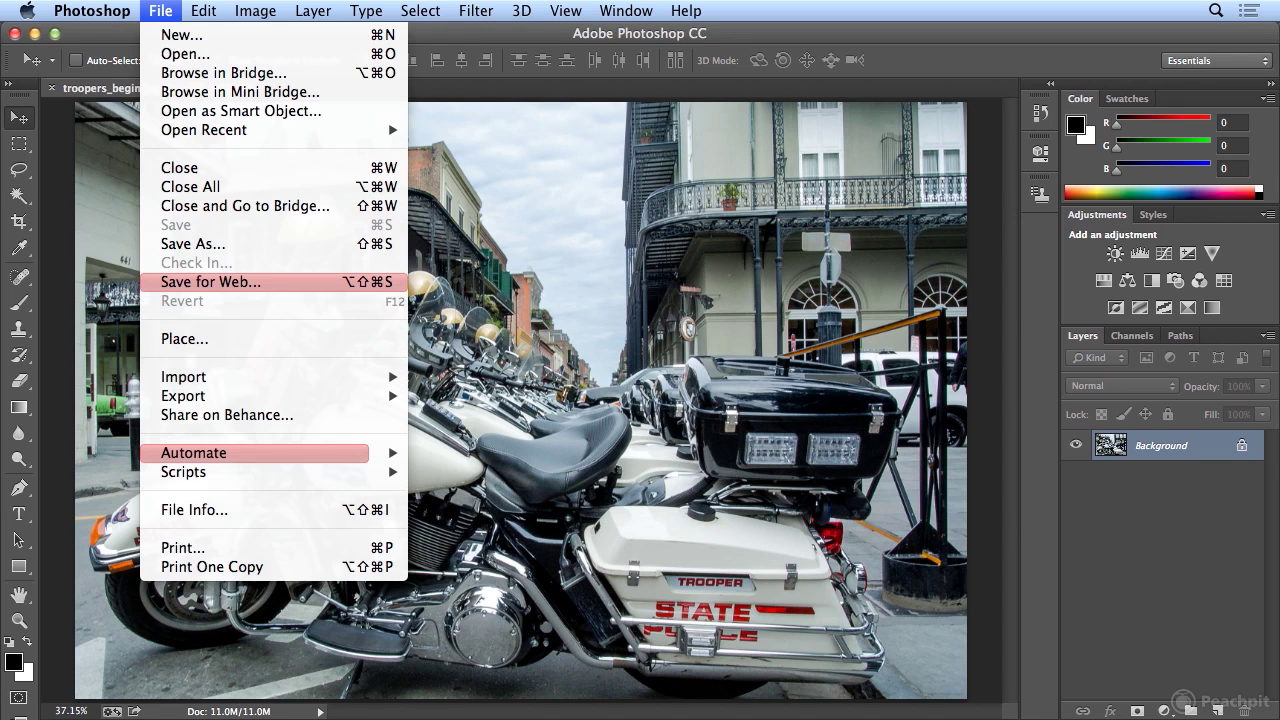
pyautogui.click(157, 8)
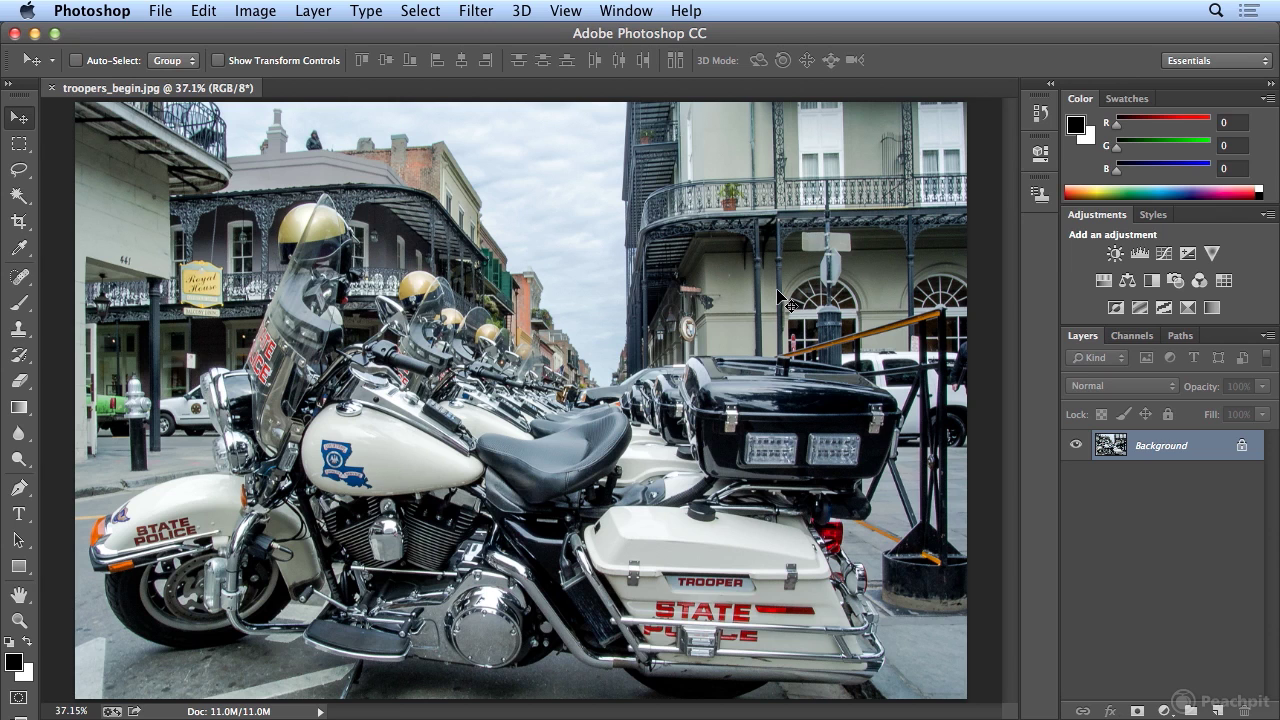
pyautogui.click(204, 10)
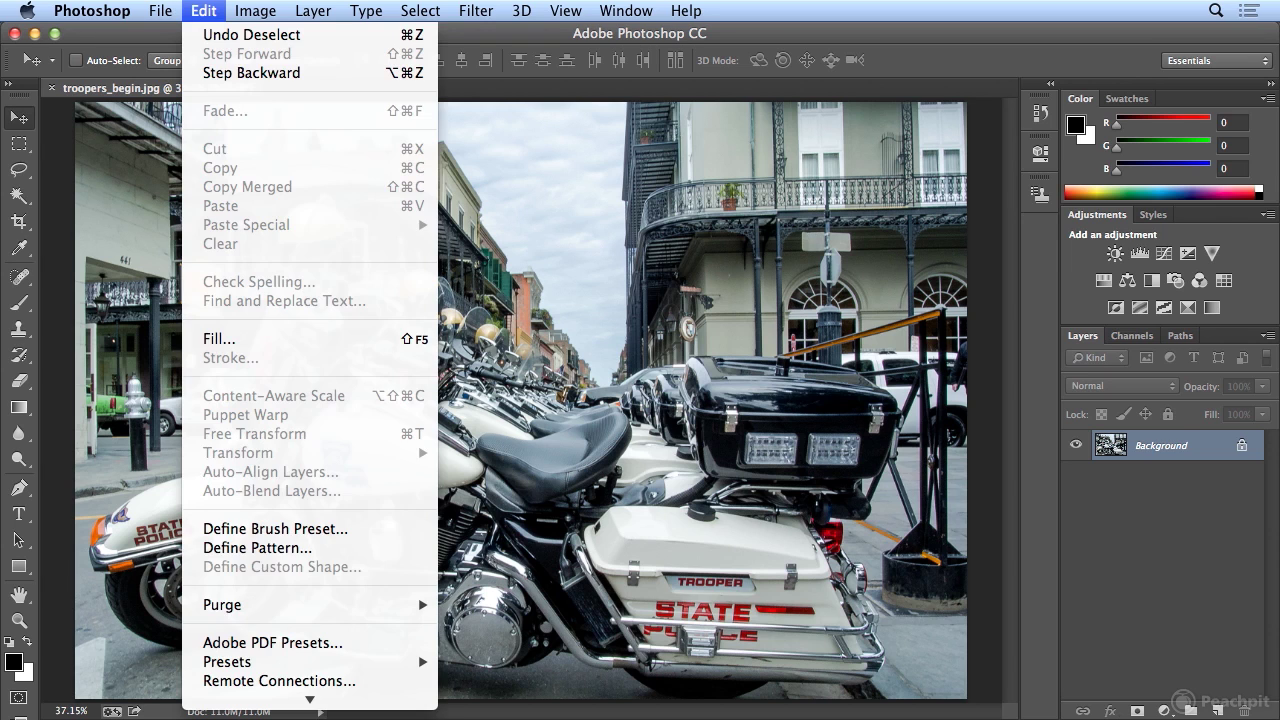
pyautogui.scroll(-2, 310, 400)
pyautogui.scroll(-3, 310, 650)
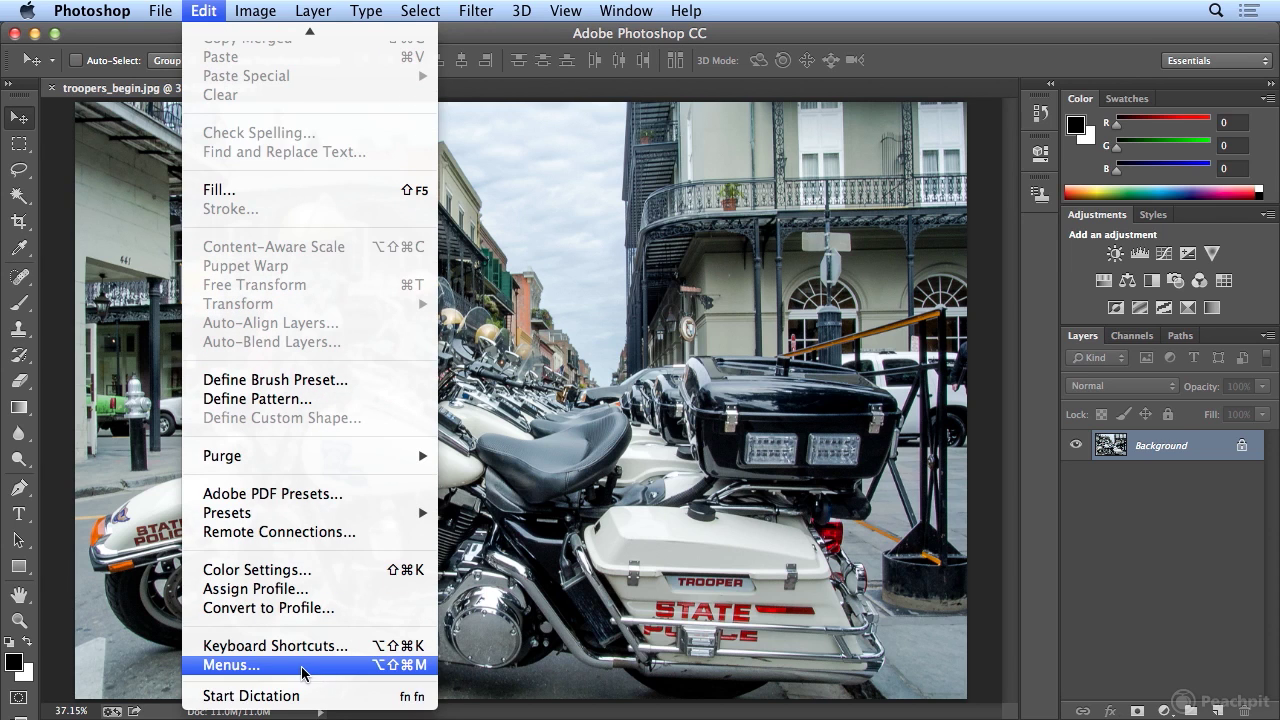